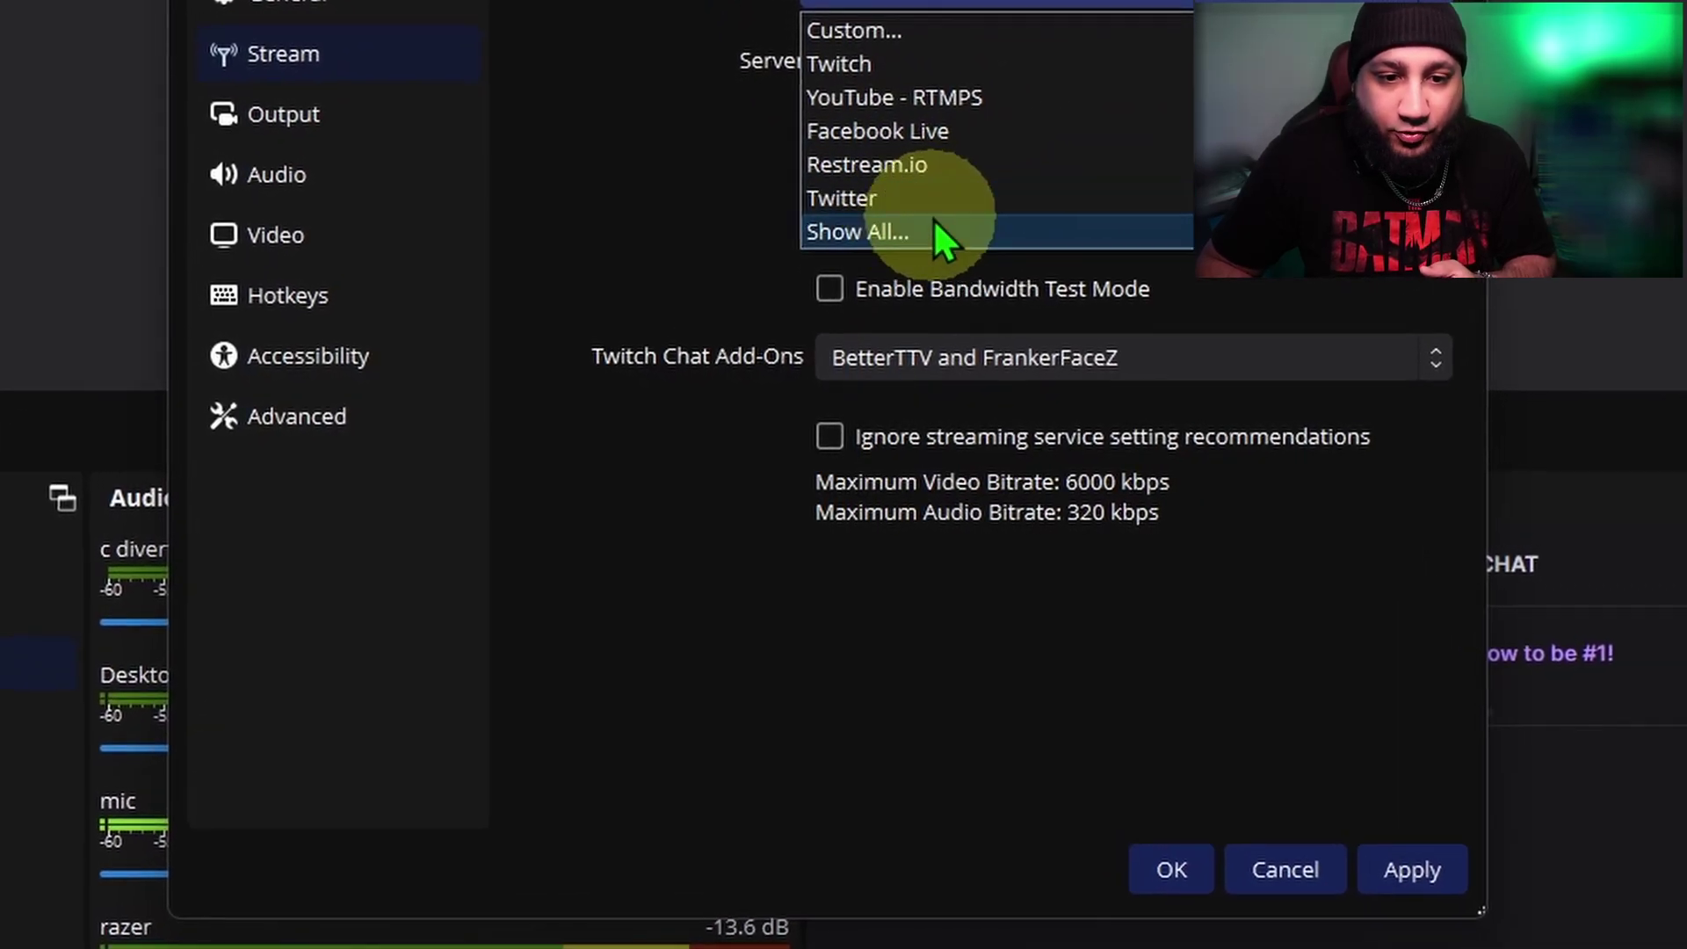
- Expand the streaming service choices to the full list and look through the available platforms
left_click(922, 241)
scroll(1212, 228, "down", 20)
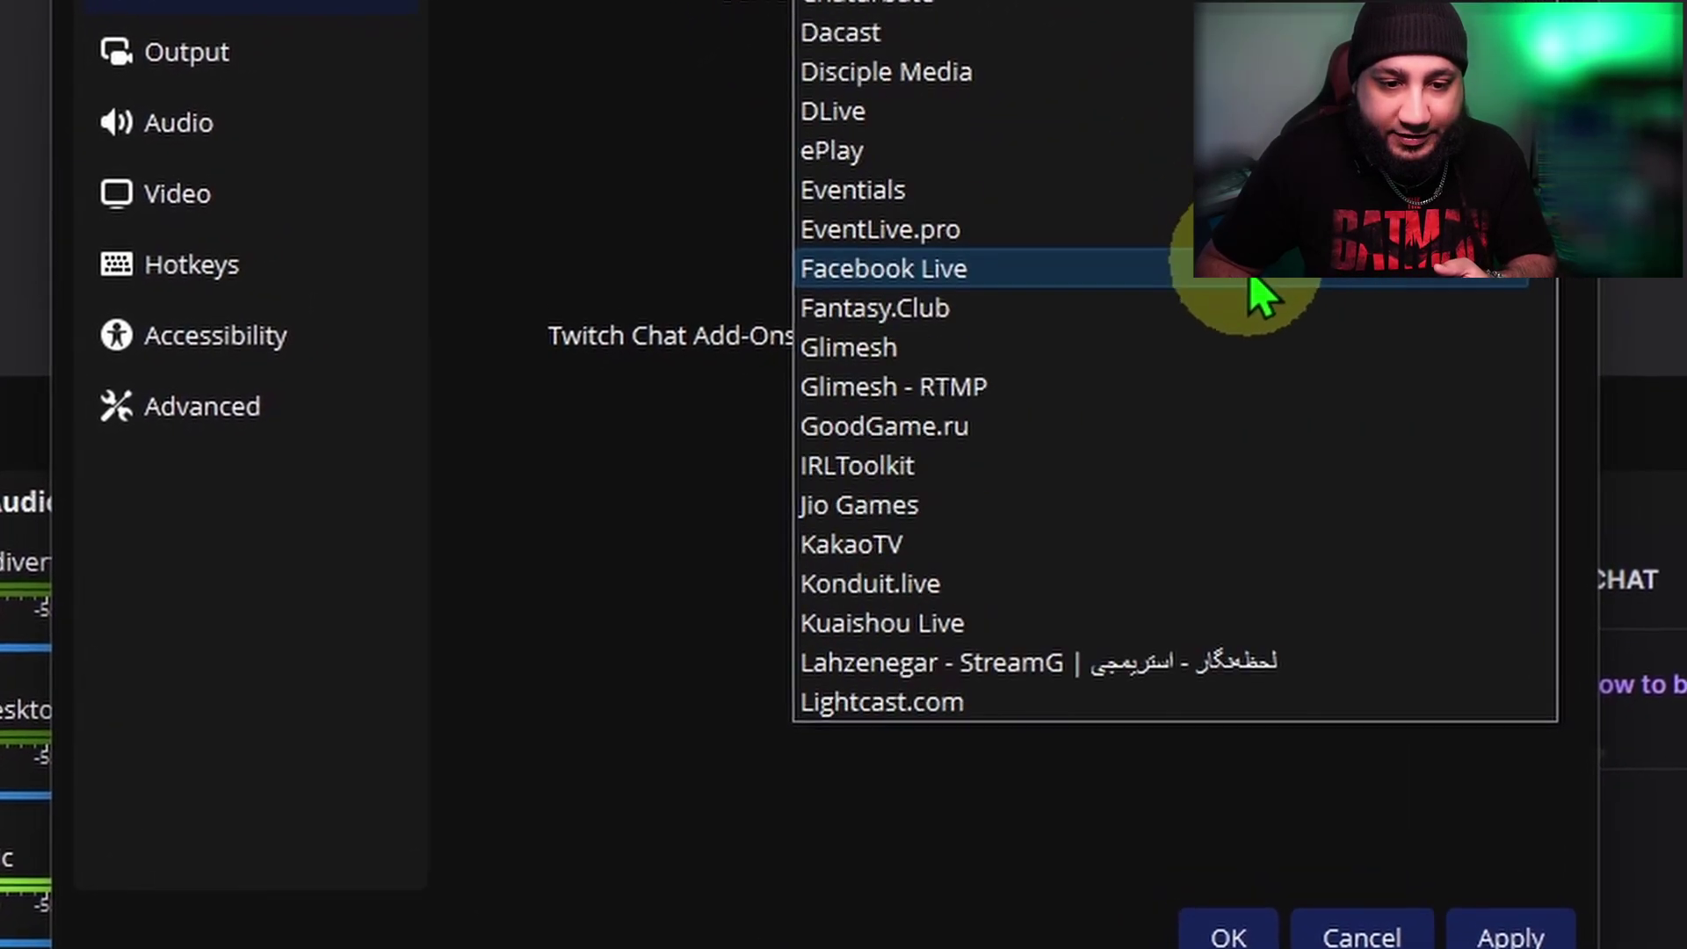
scroll(1303, 420, "down", 2)
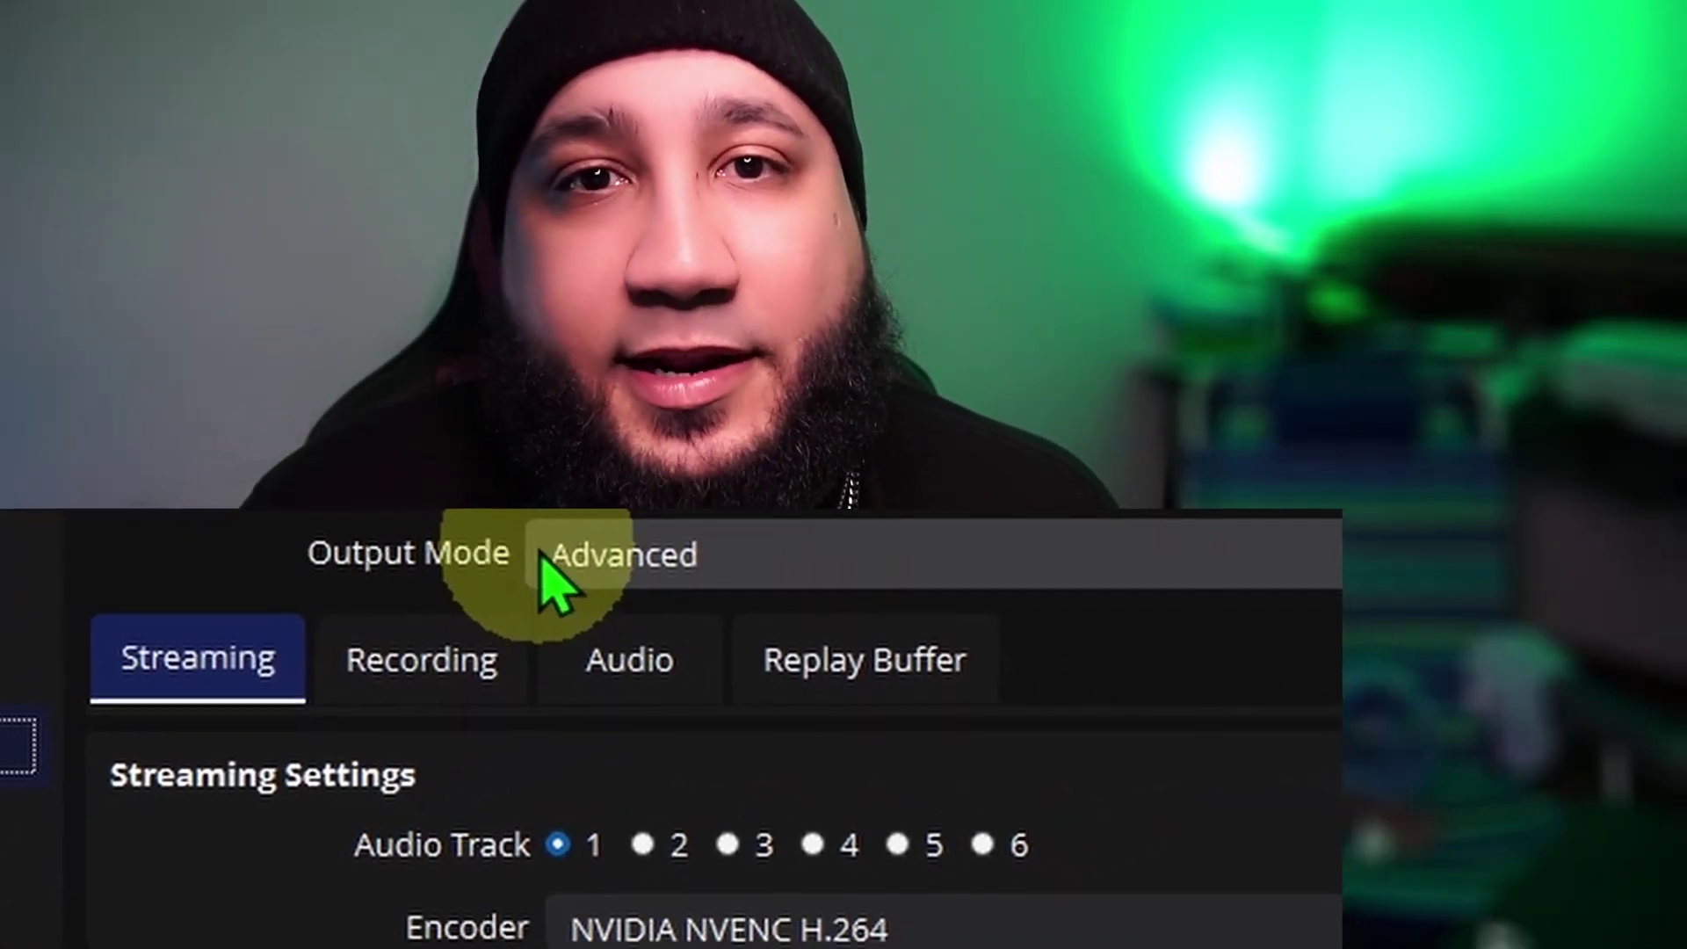
- In the output settings, use the Advanced output mode and choose NVIDIA NVENC H.264 as the streaming encoder
left_click(620, 558)
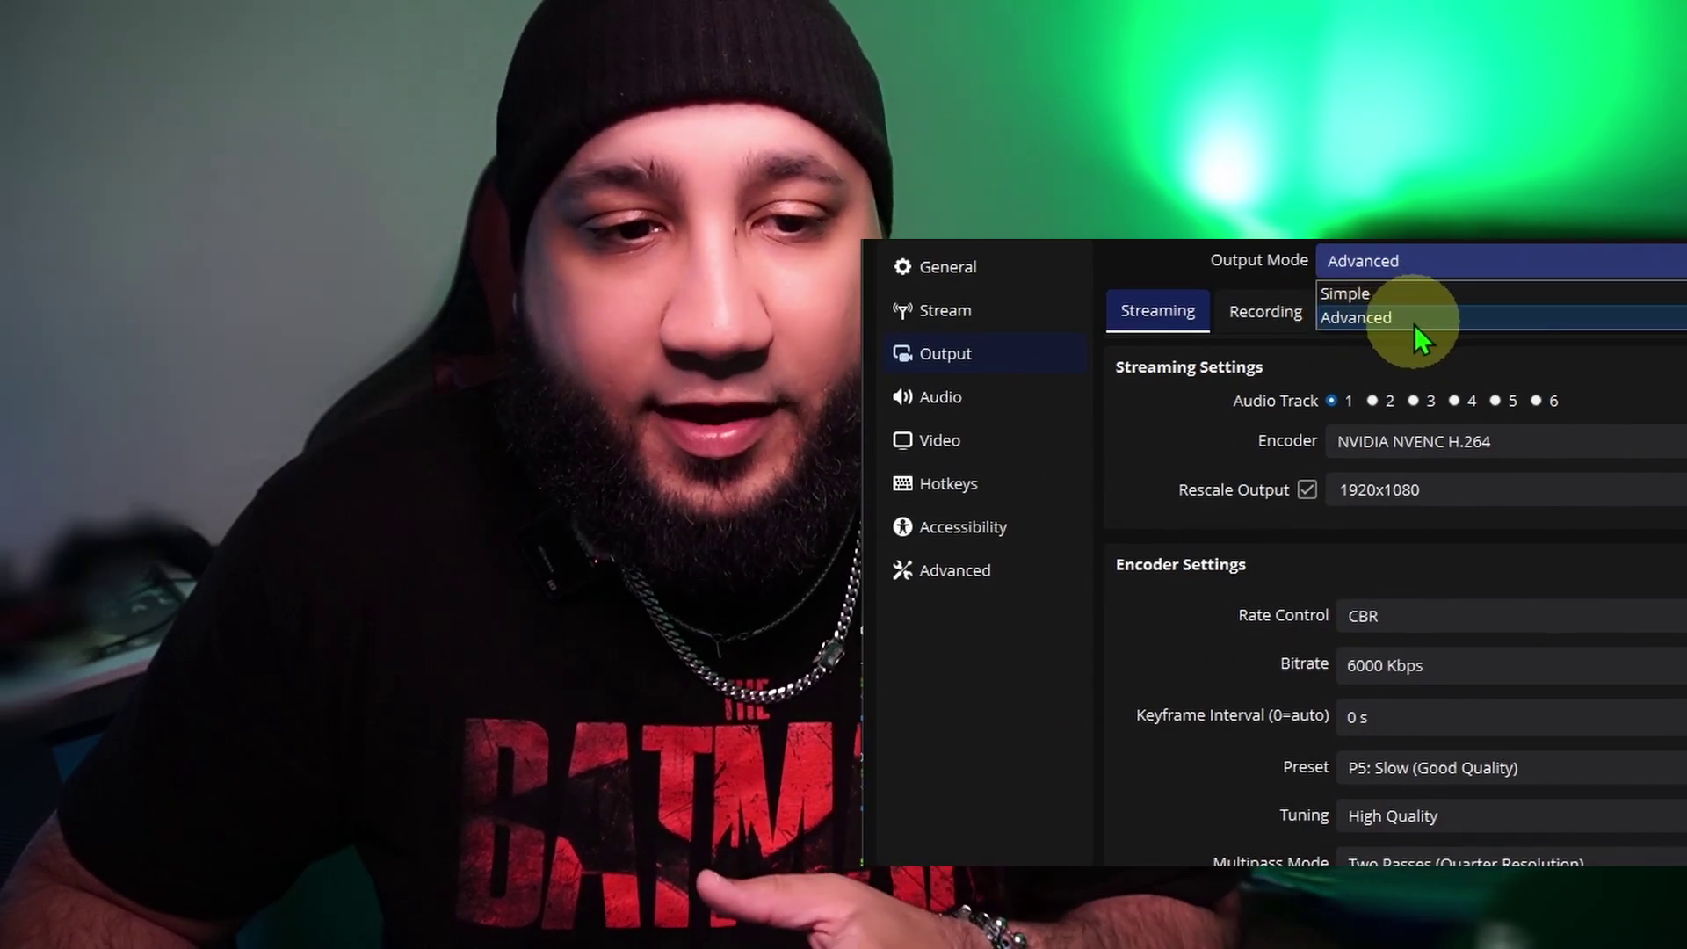
left_click(1212, 273)
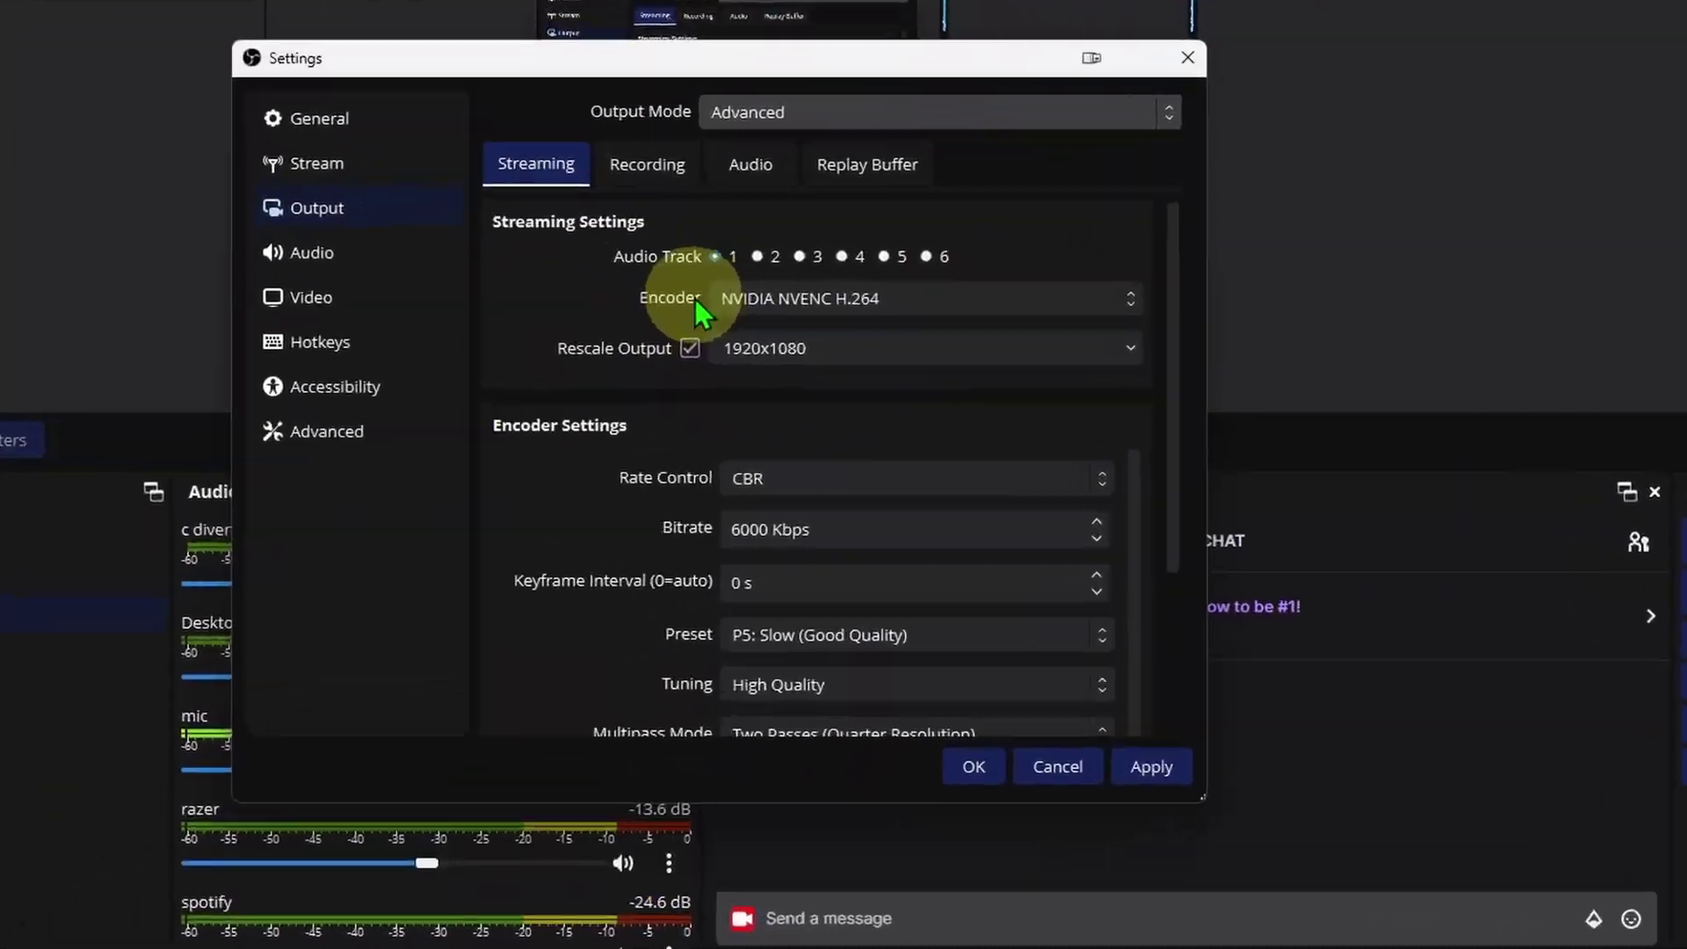
left_click(894, 411)
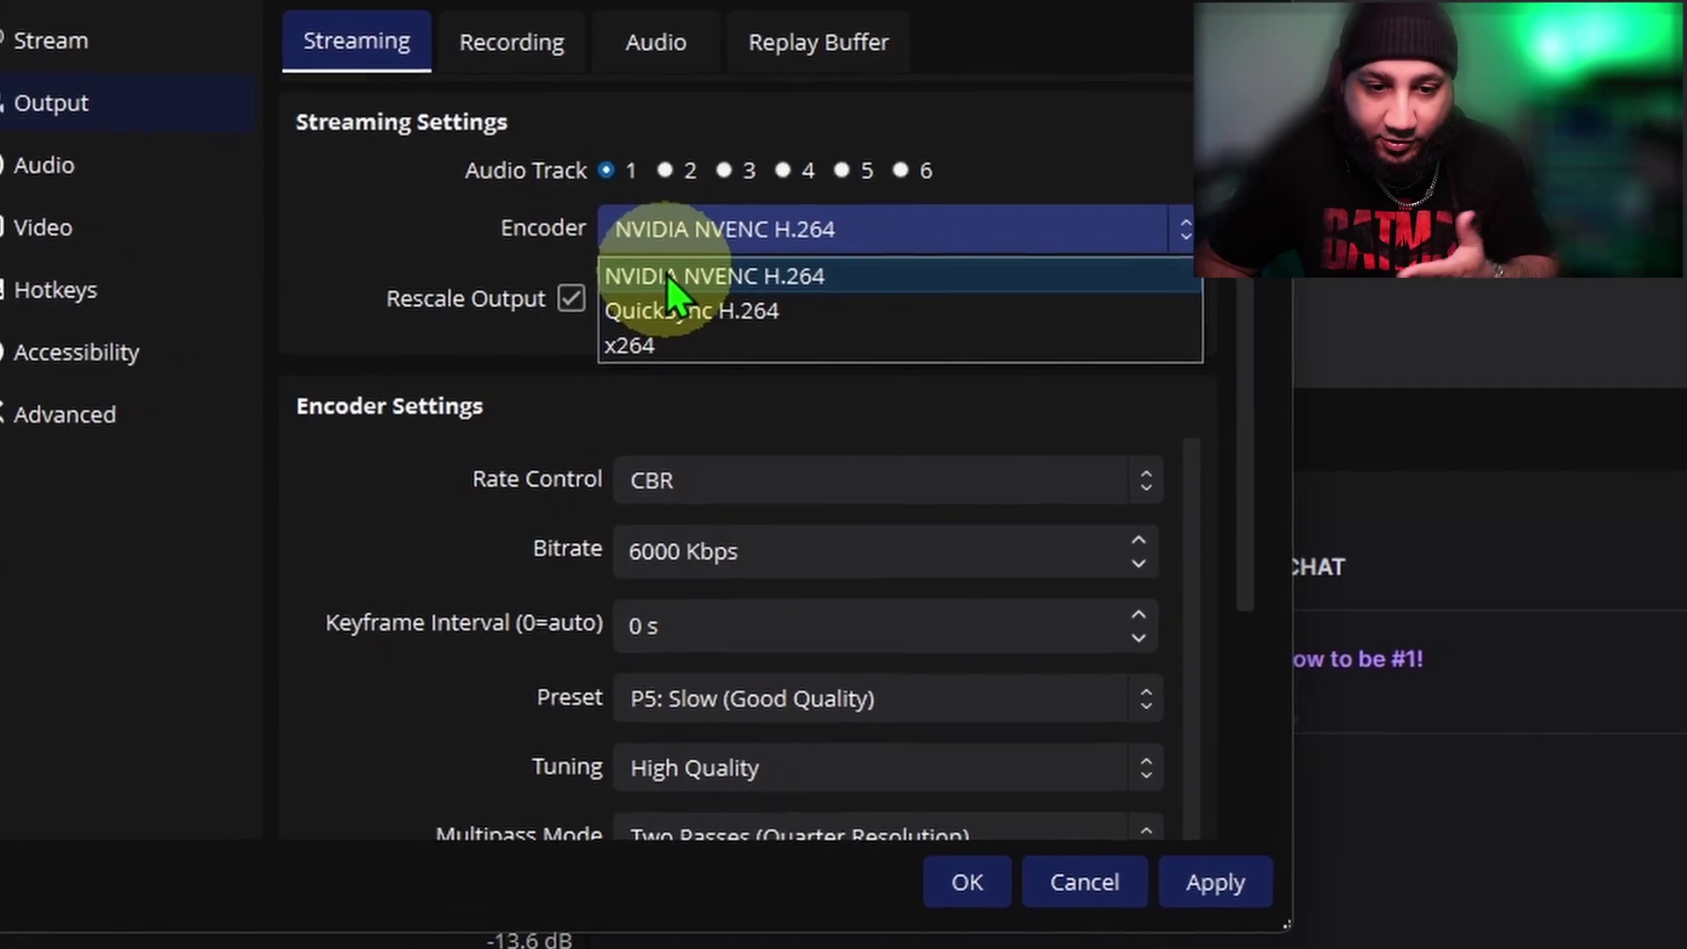
left_click(668, 276)
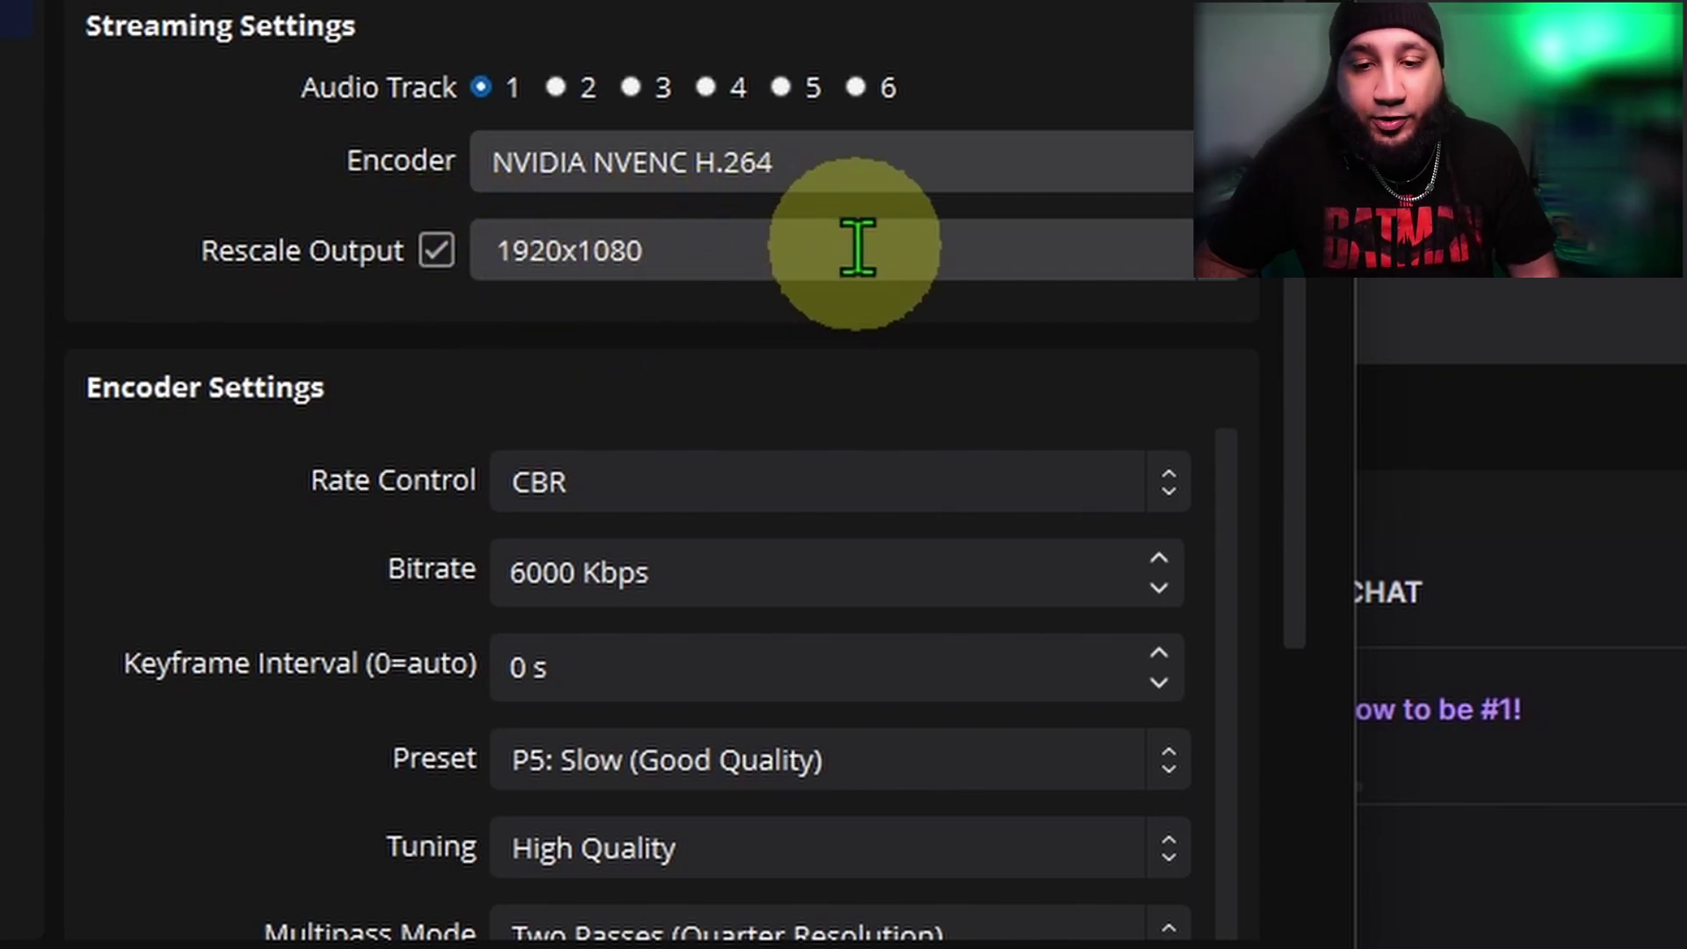
- Examine the available rescale output resolutions and the rate control and bitrate settings for streaming
left_click(1228, 276)
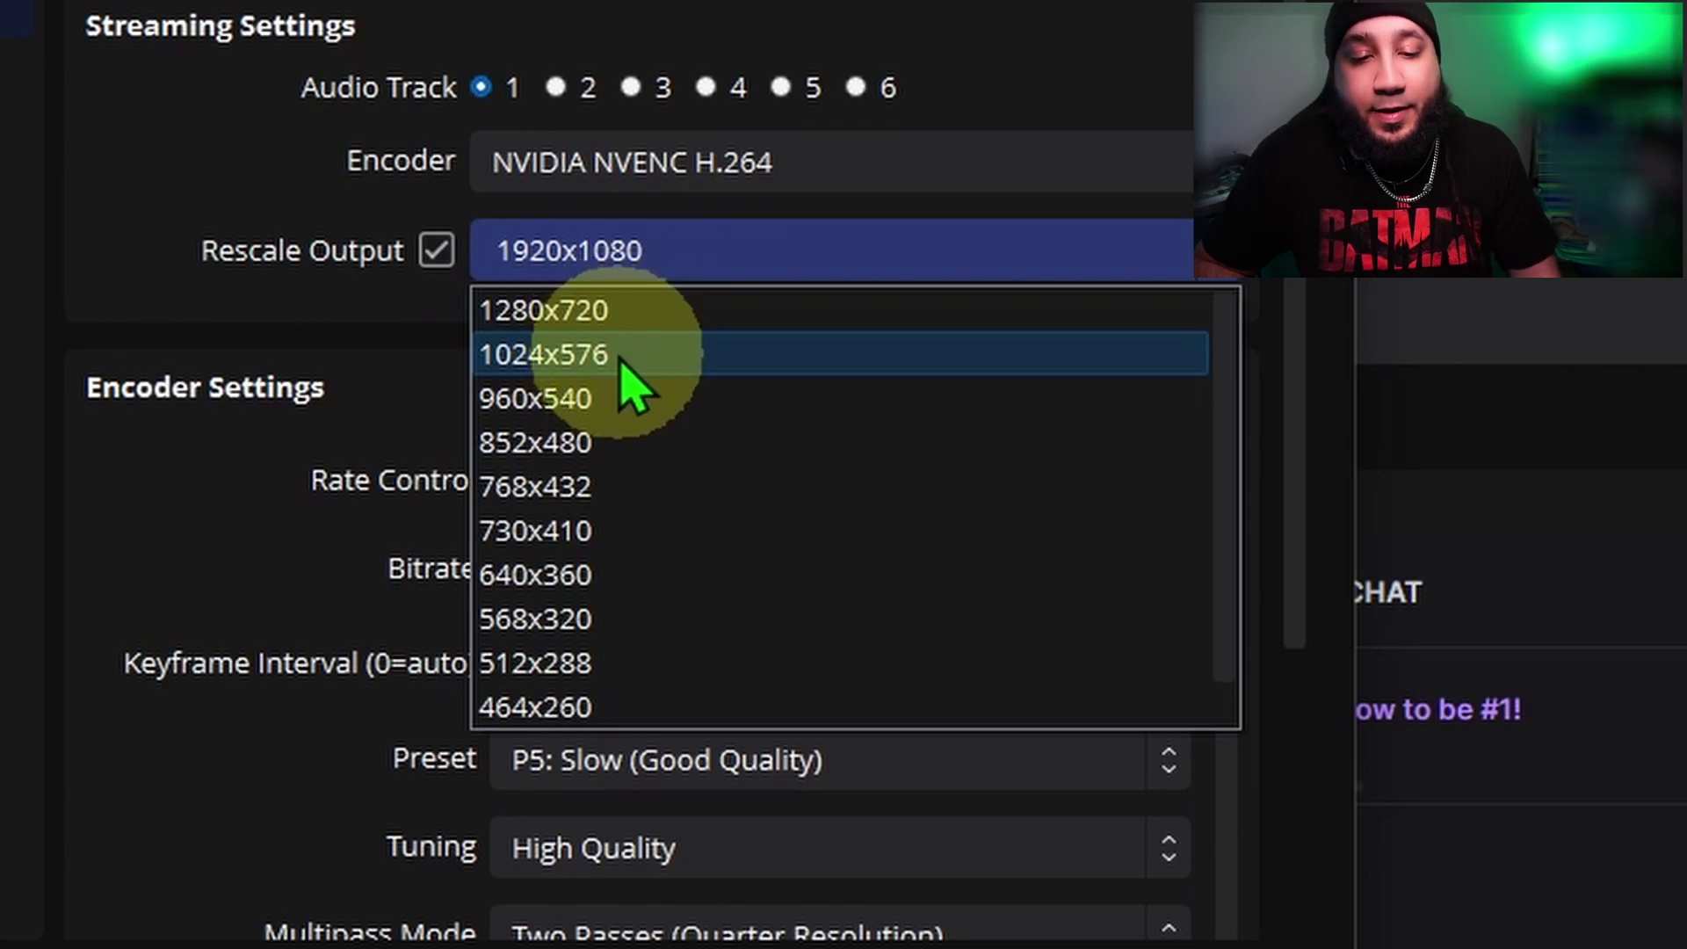
left_click(75, 189)
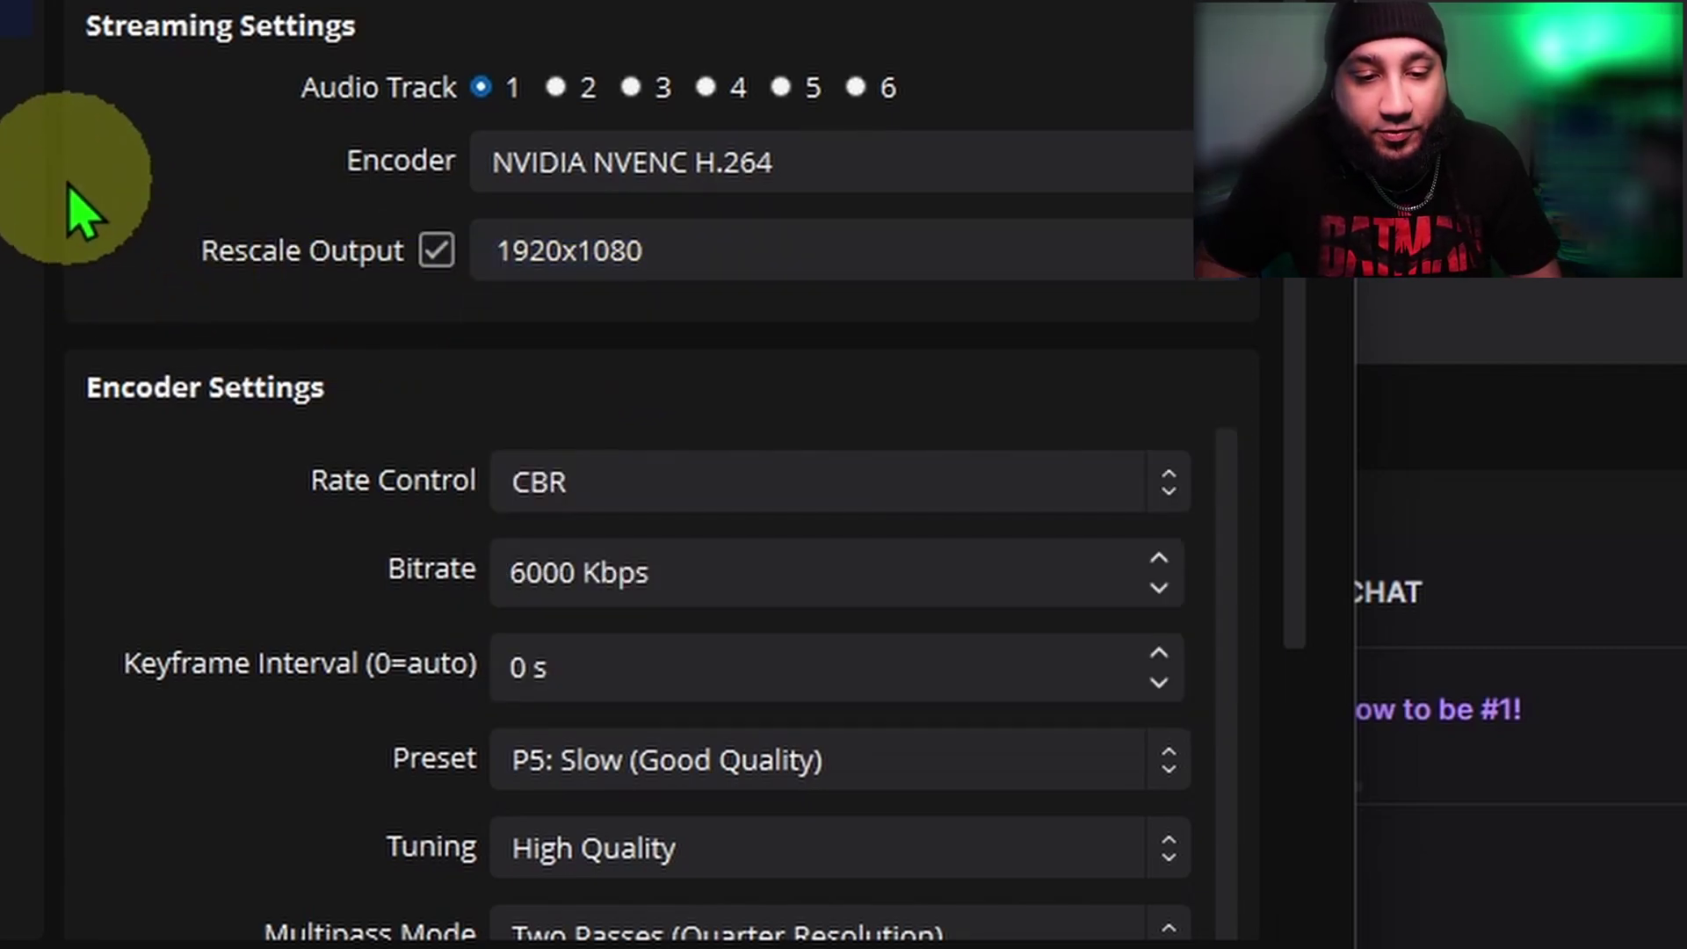
scroll(308, 264, "down", 2)
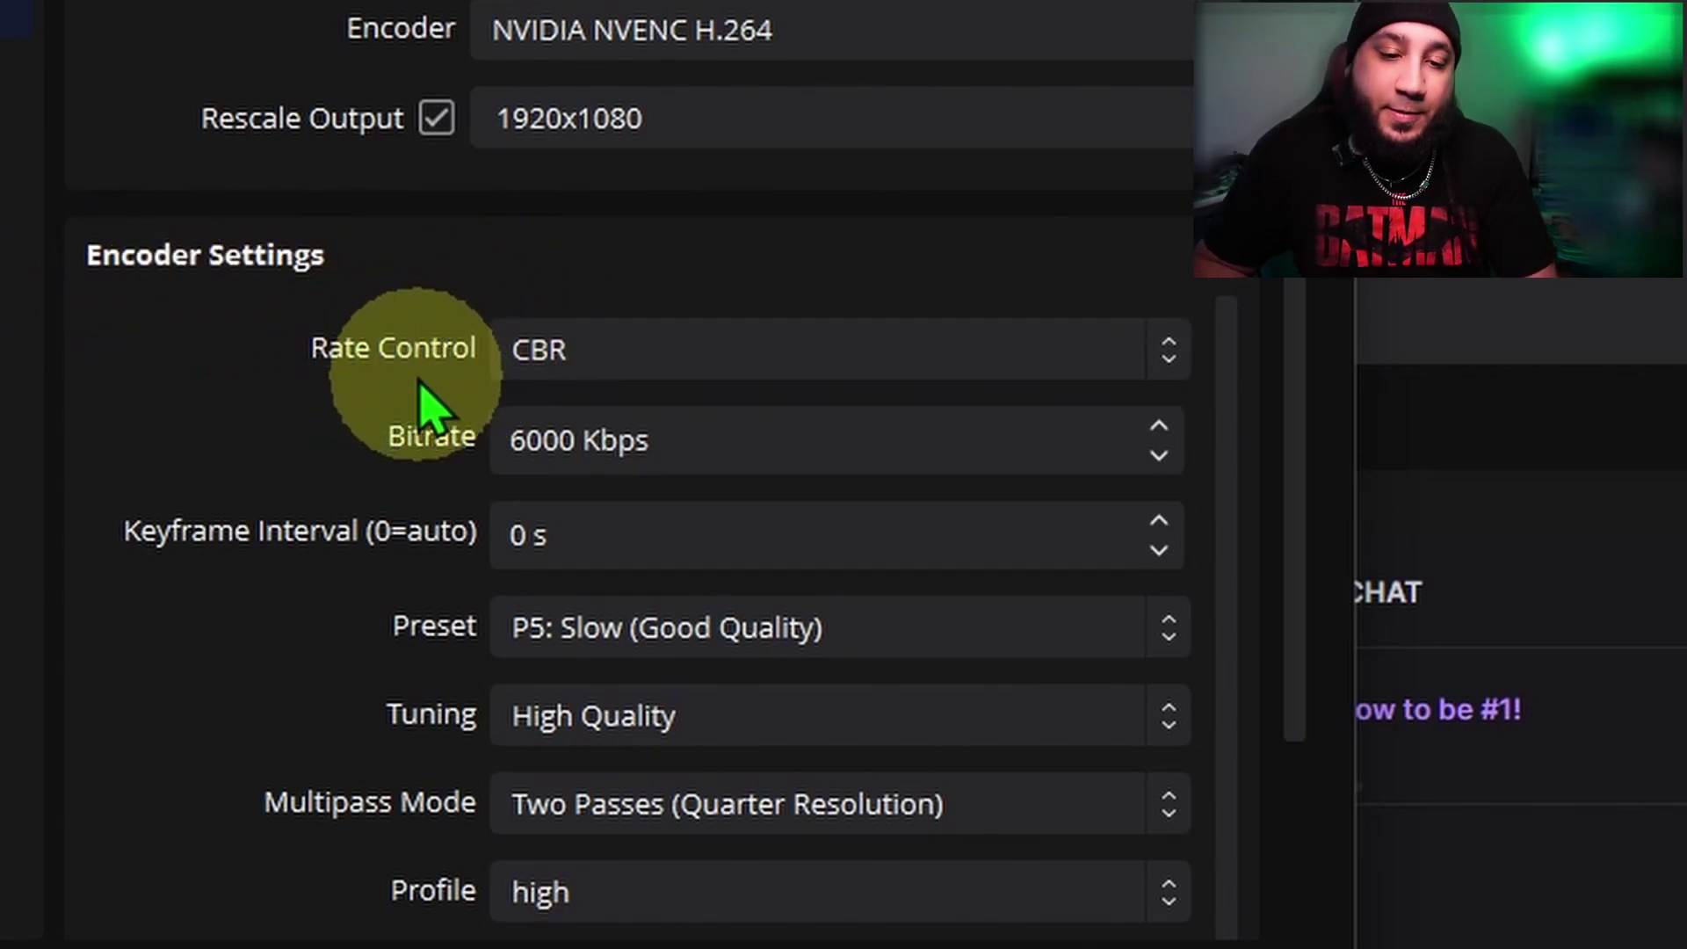
left_click(521, 431)
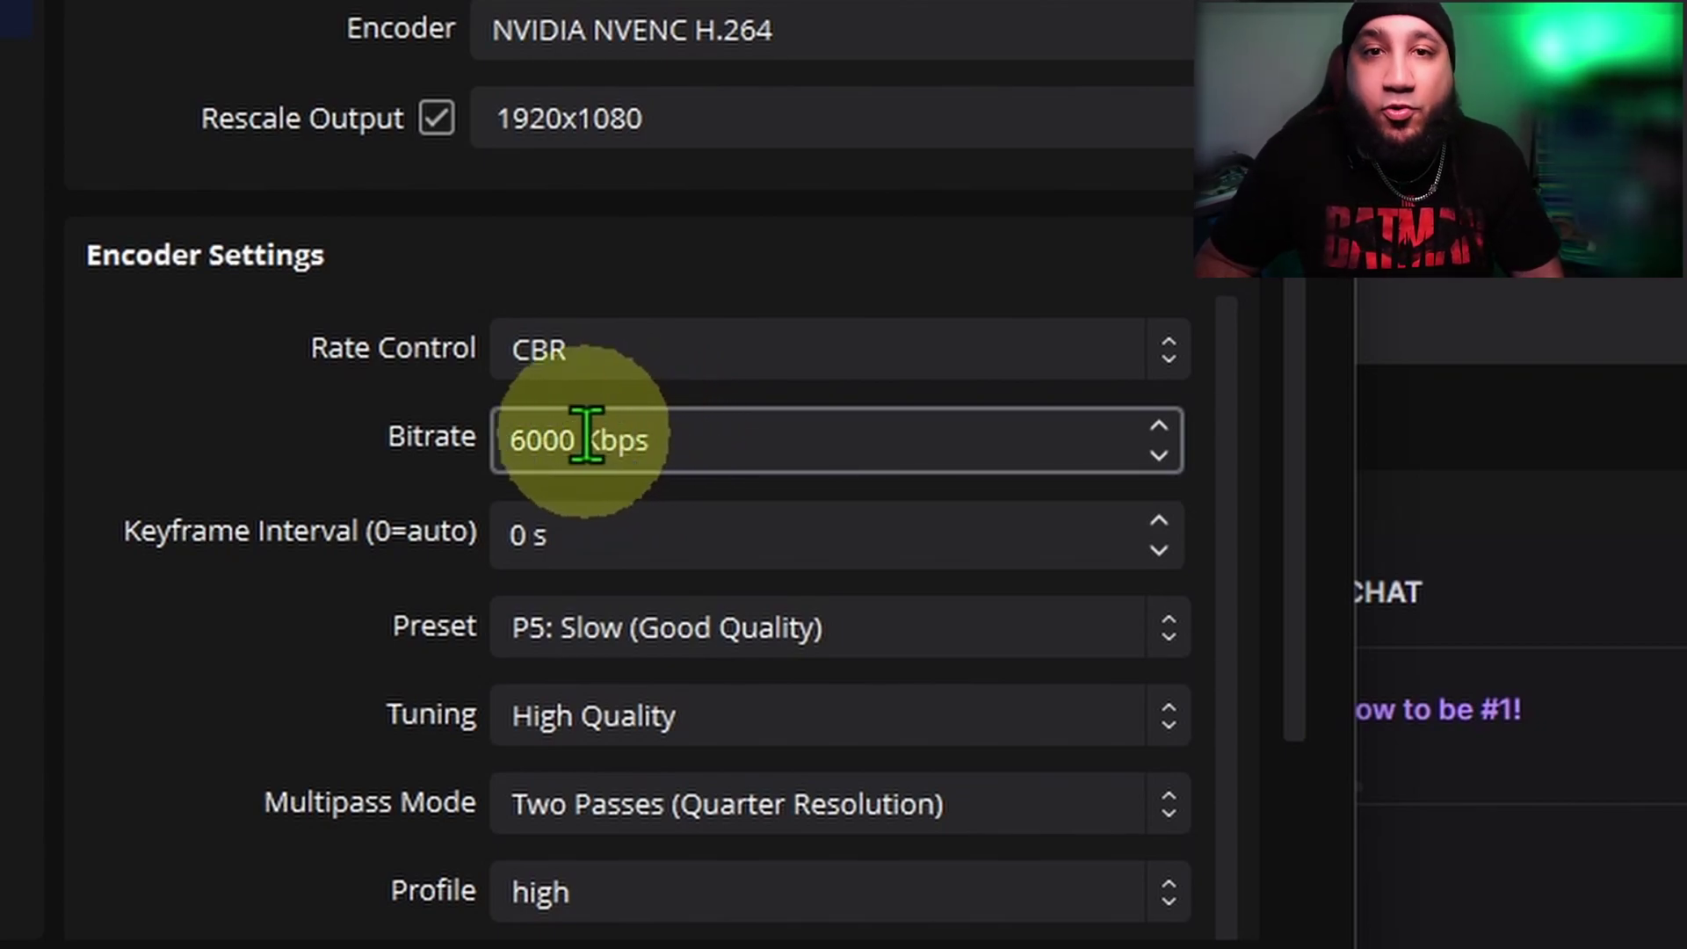
left_click(733, 416)
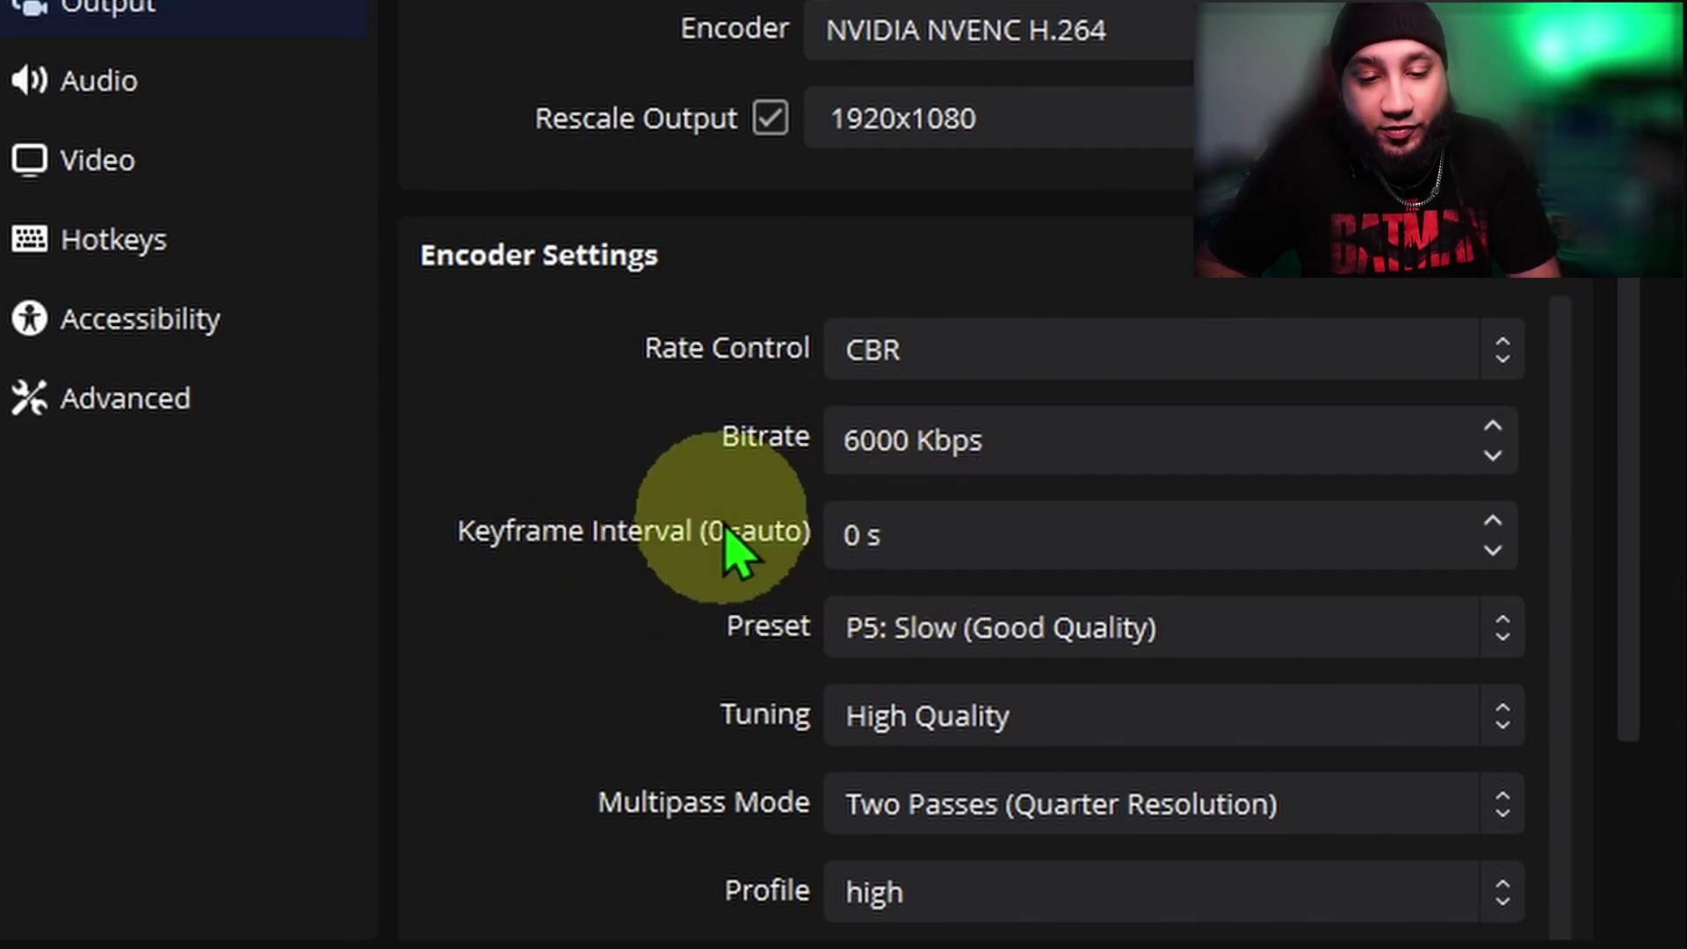
- Examine the Preset, Tuning and Profile choices in the streaming encoder settings
scroll(758, 509, "down", 2)
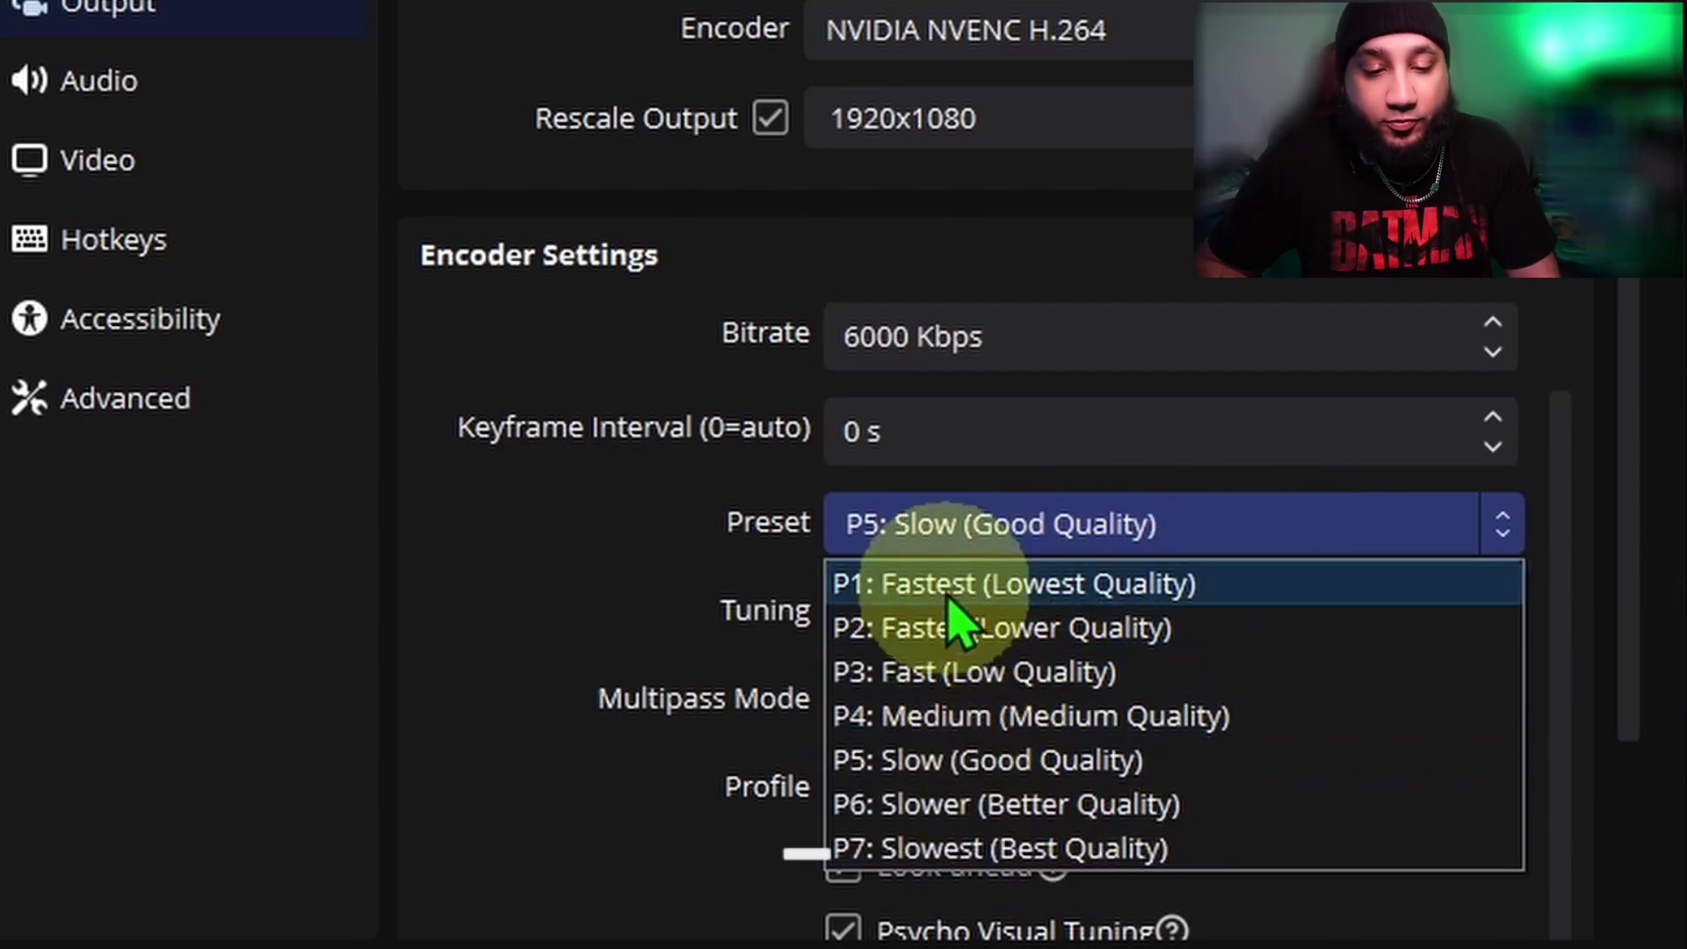
left_click(749, 540)
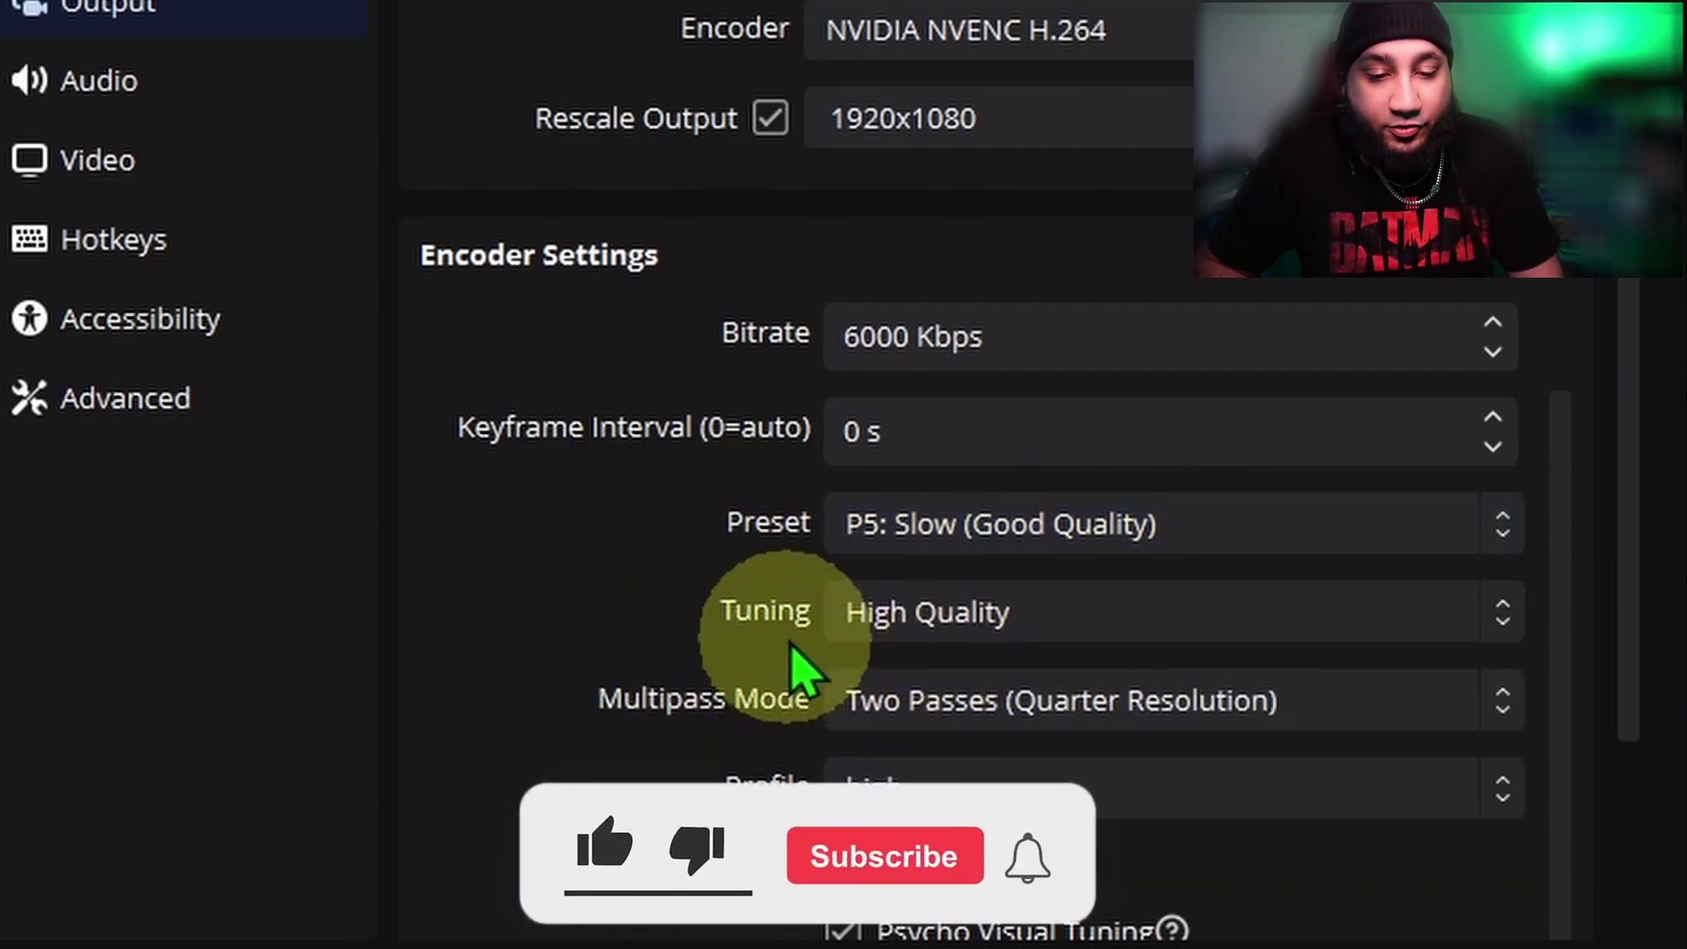
left_click(1094, 628)
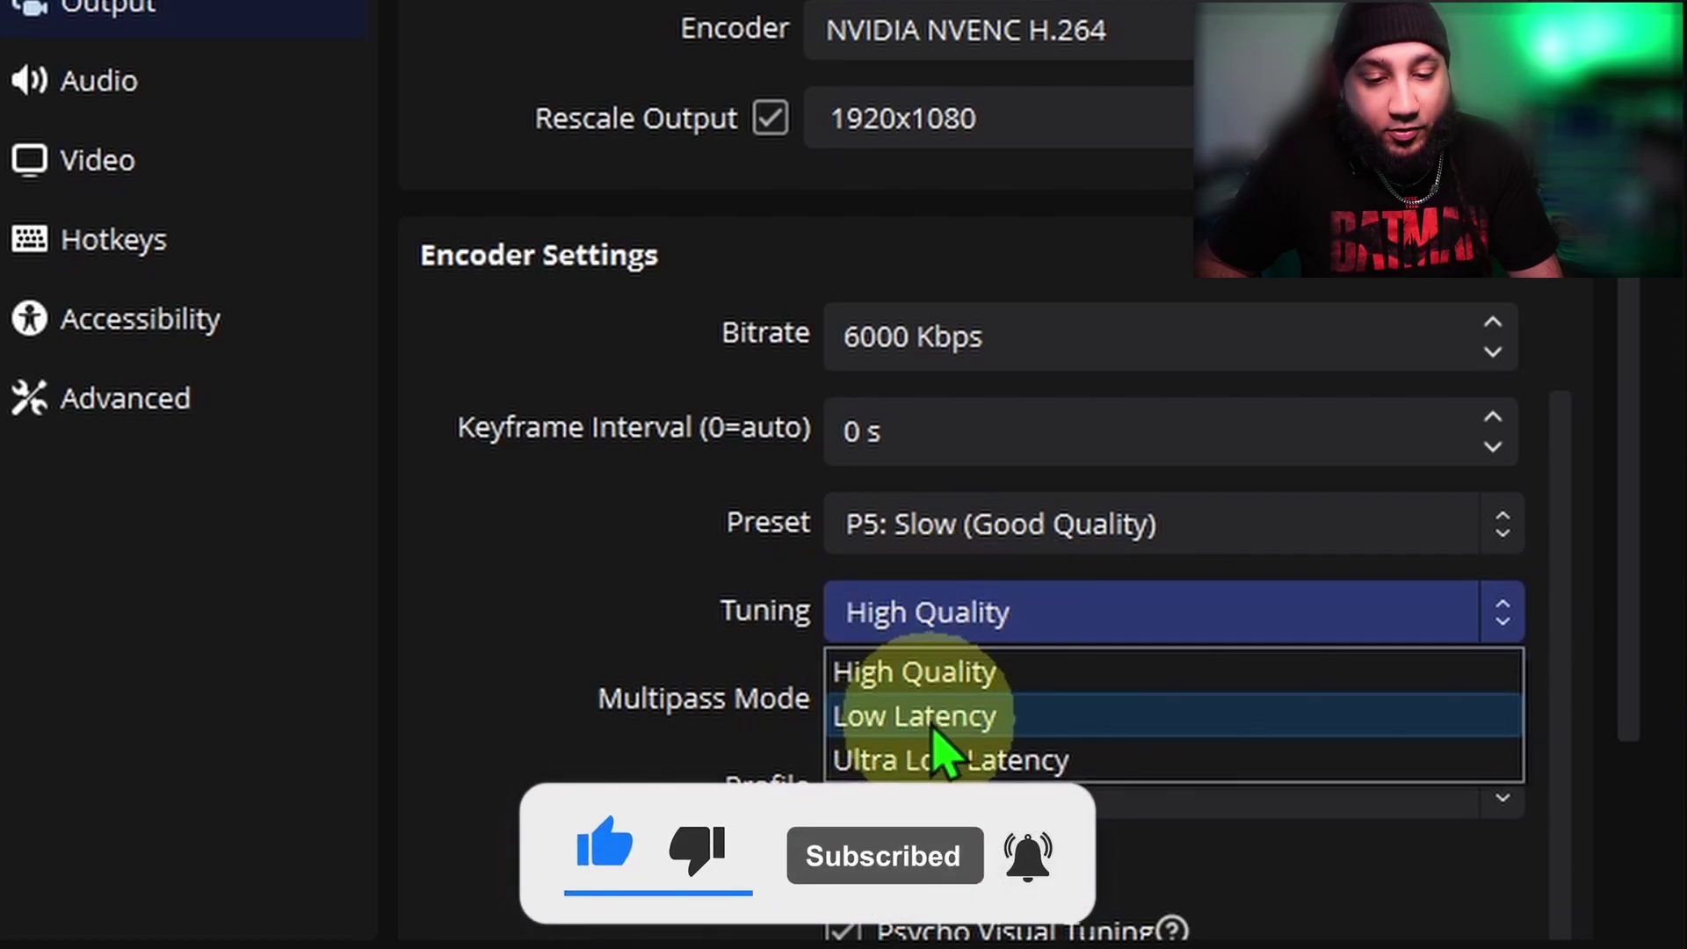
left_click(892, 690)
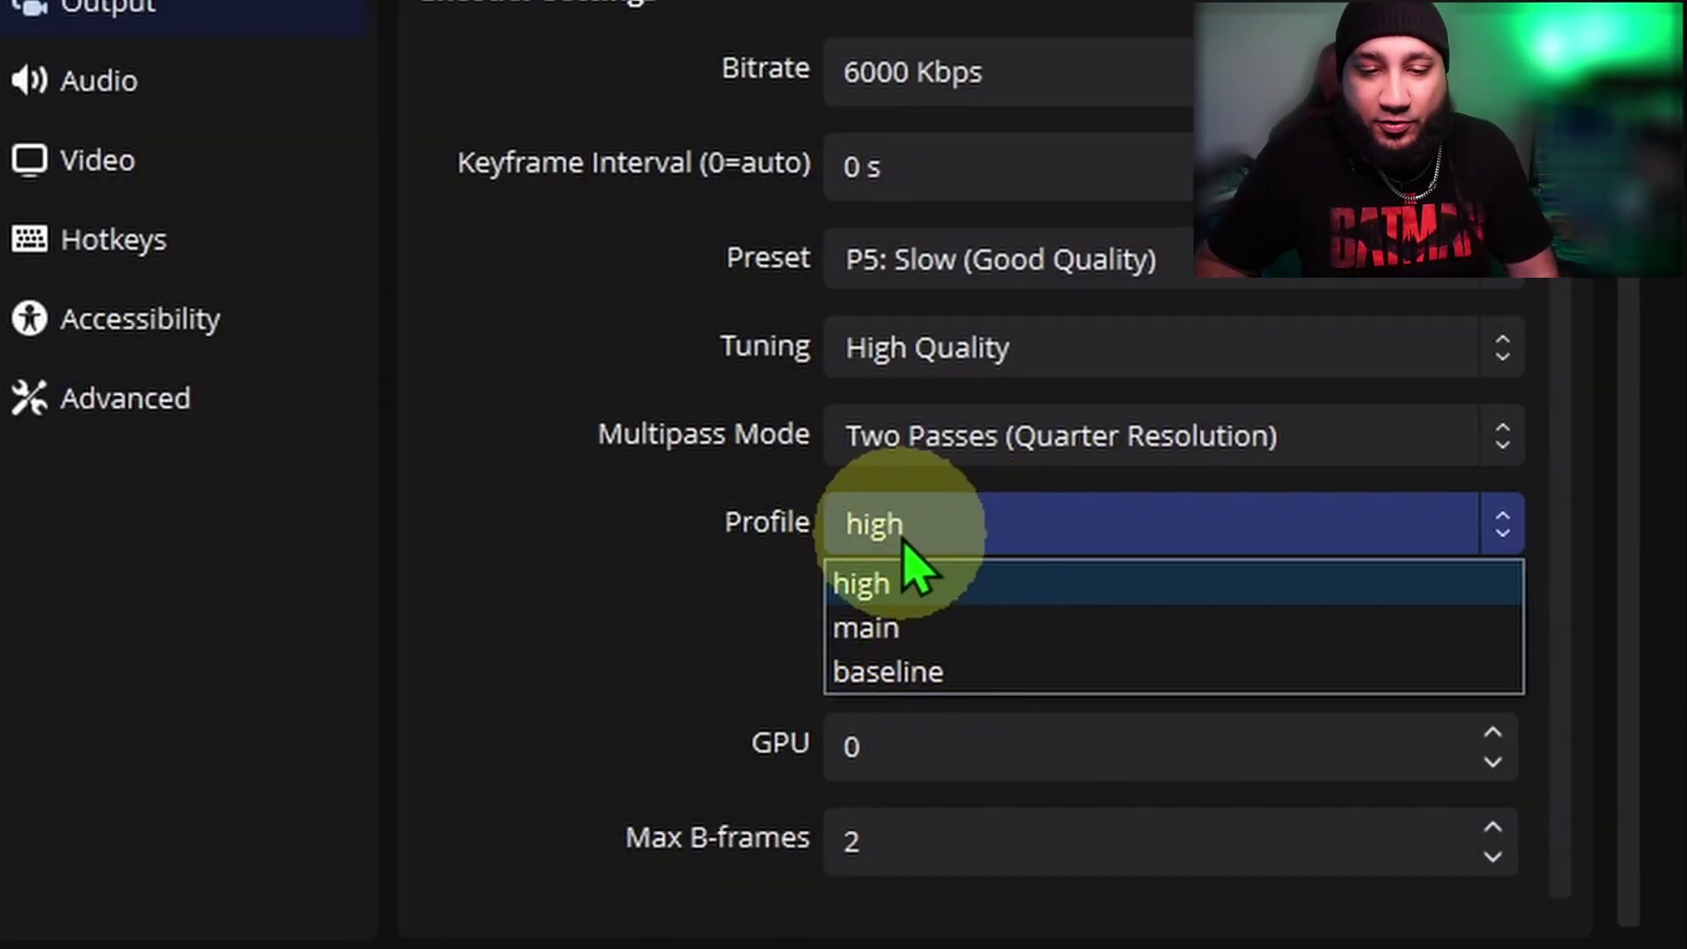
left_click(847, 536)
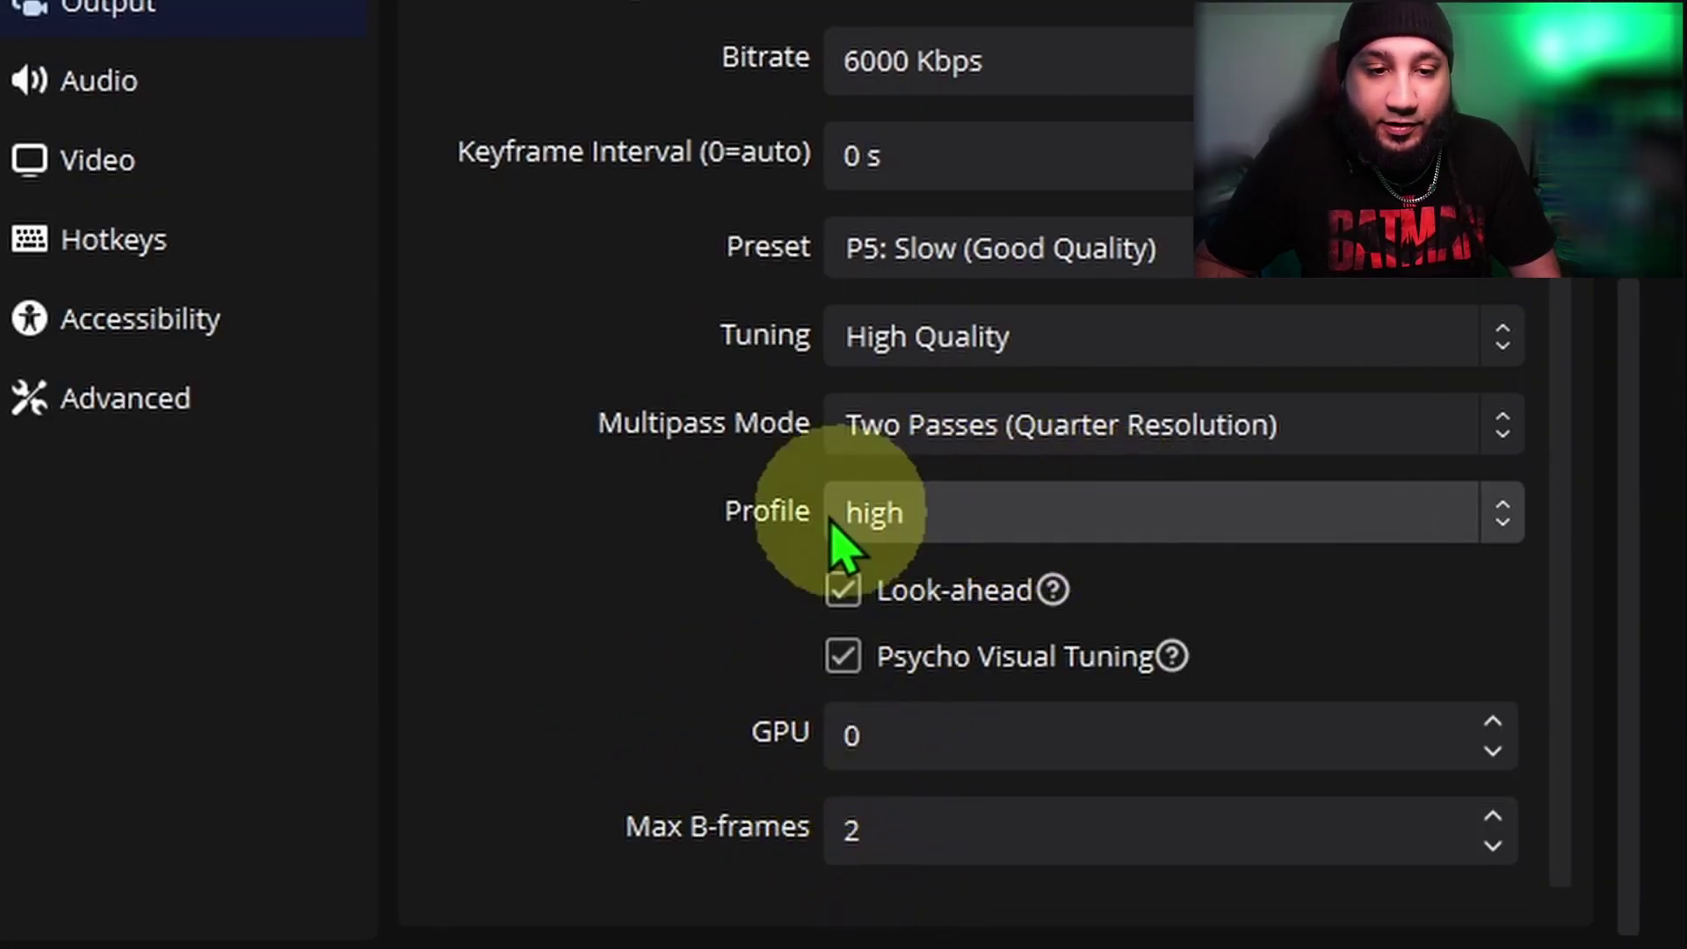
- In the recording output settings, try mp4 as the recording format and switch it back to mkv
left_click(685, 26)
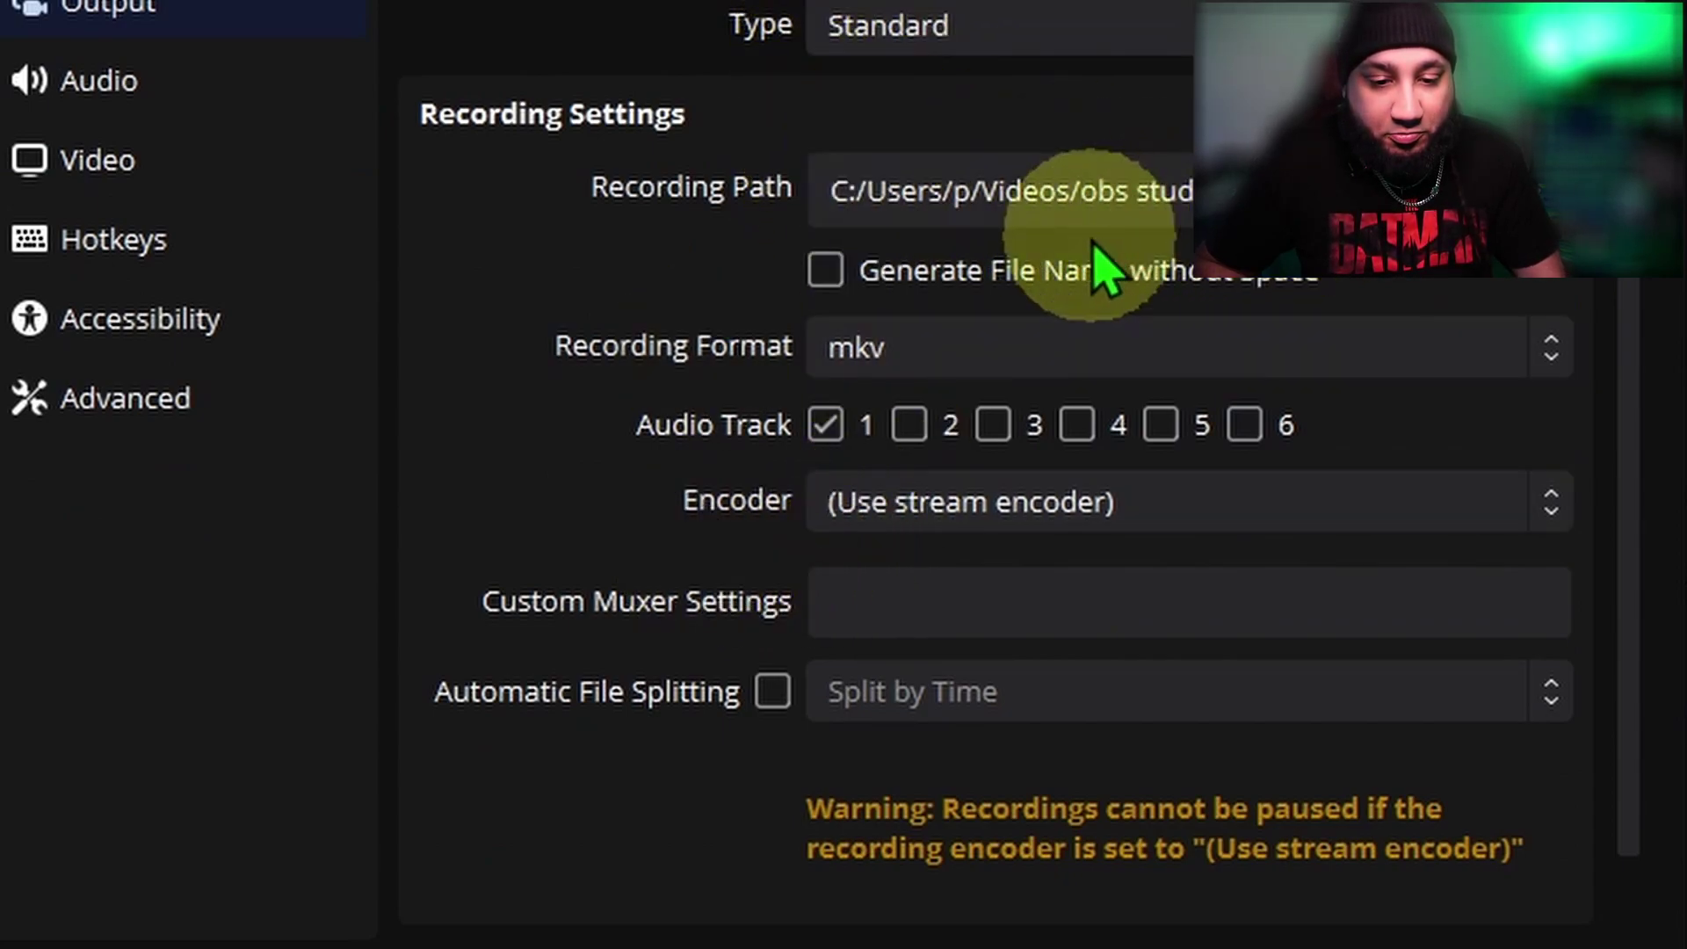
left_click(905, 349)
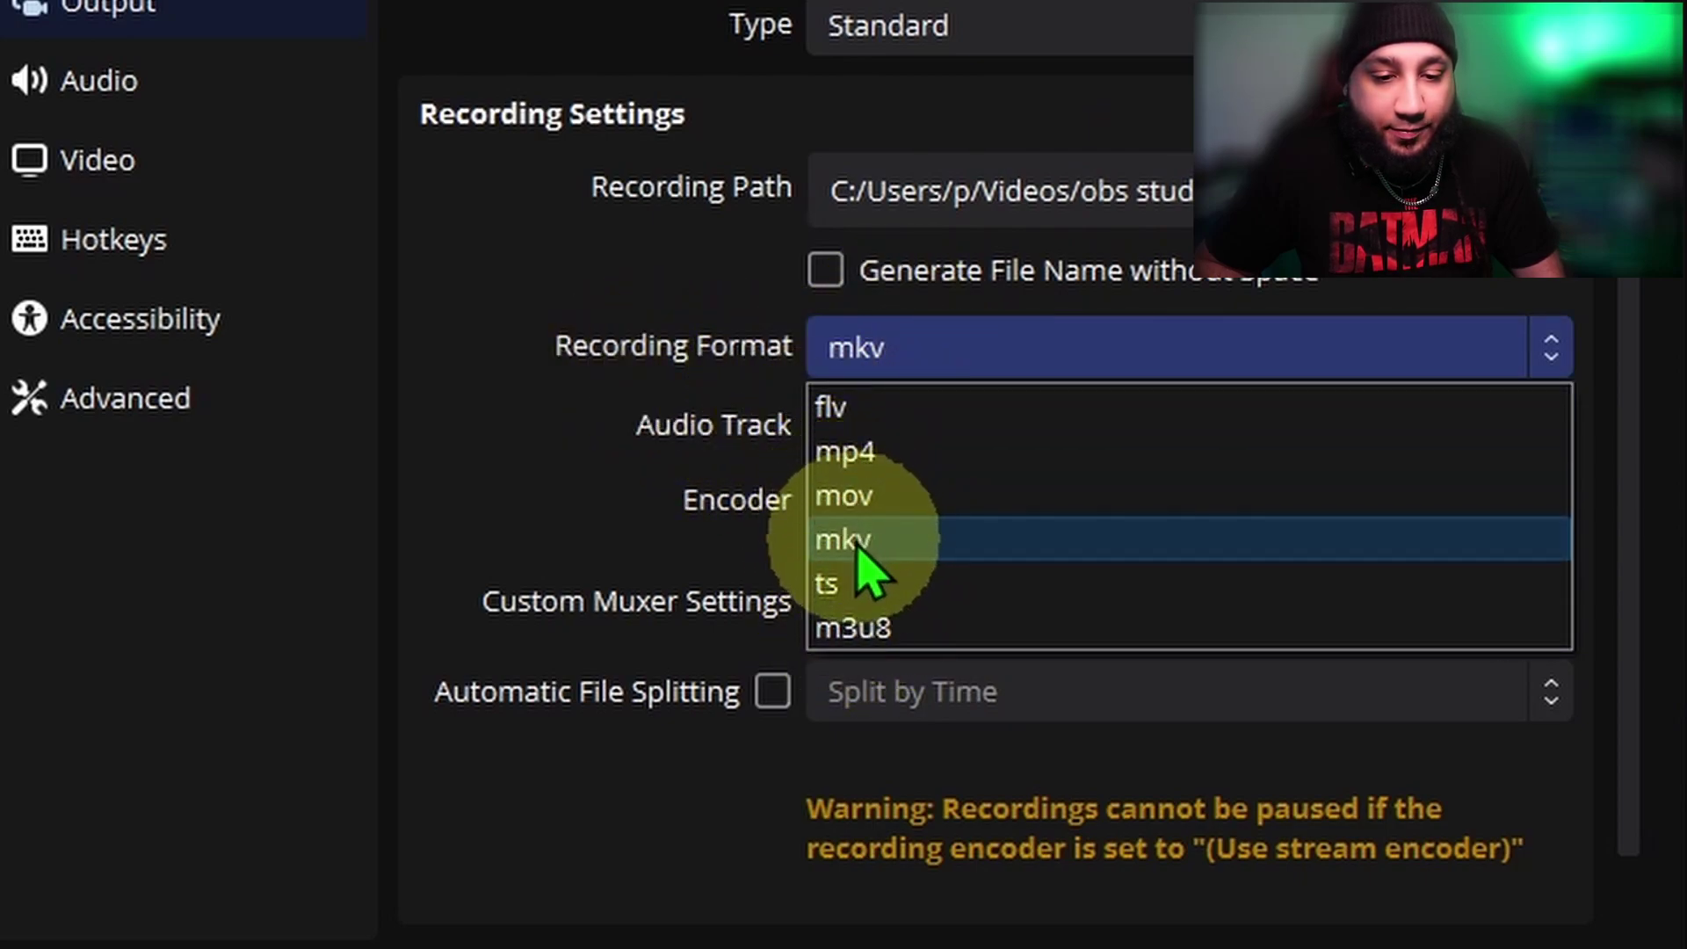
left_click(845, 457)
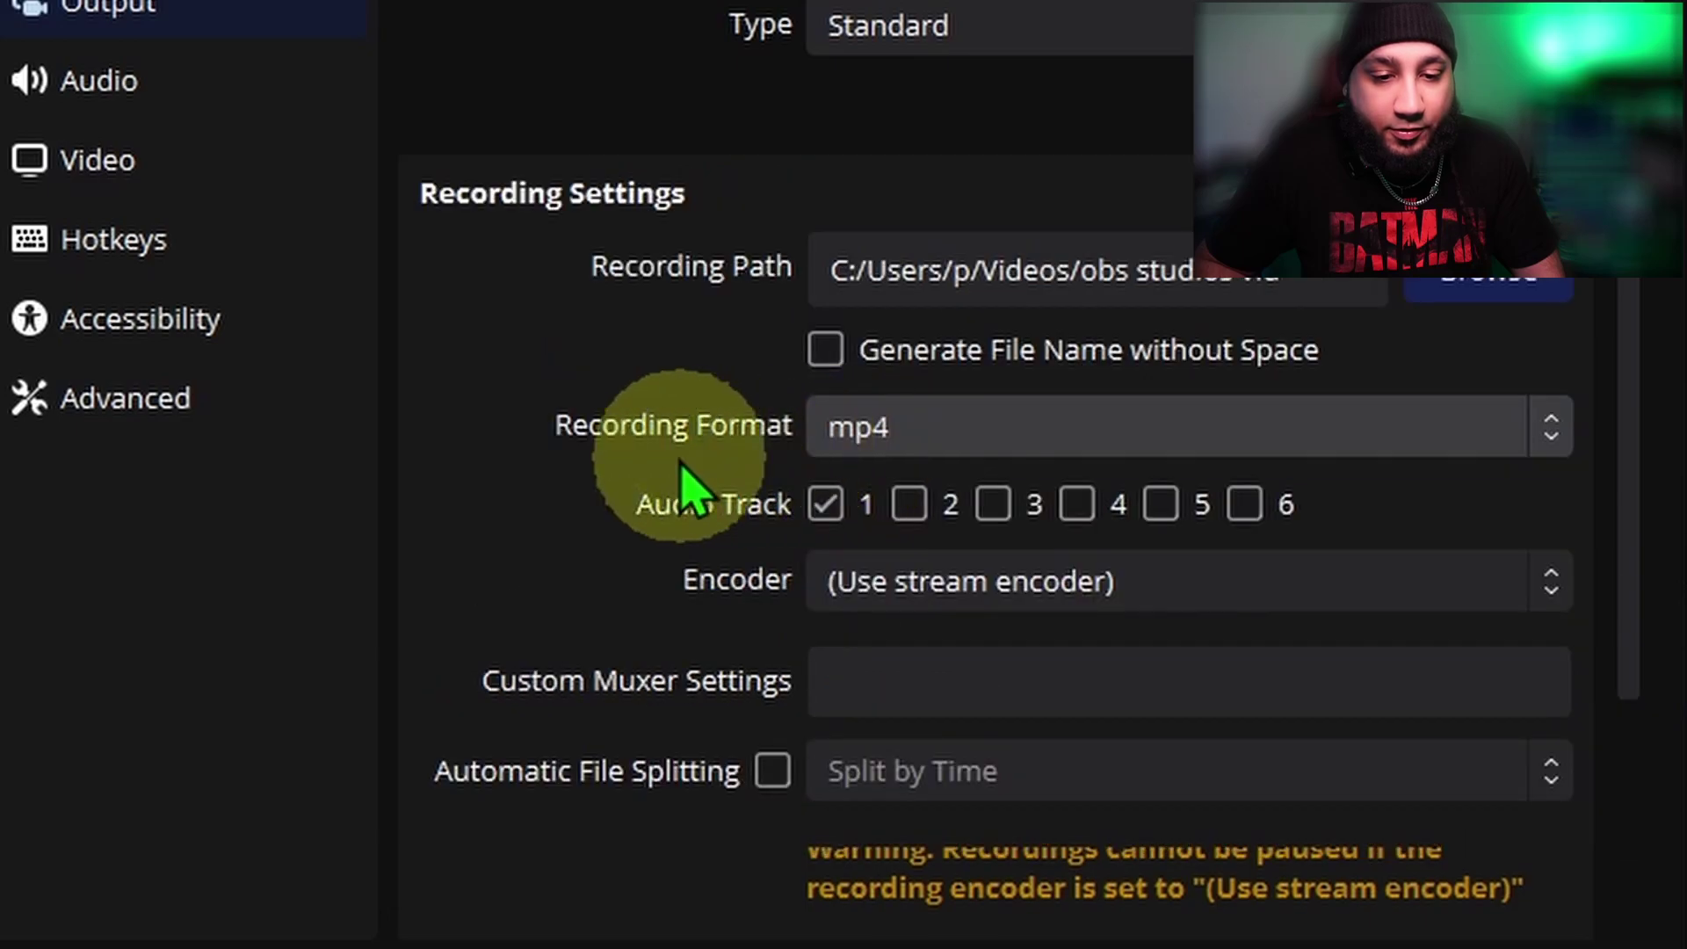
left_click(922, 457)
left_click(904, 647)
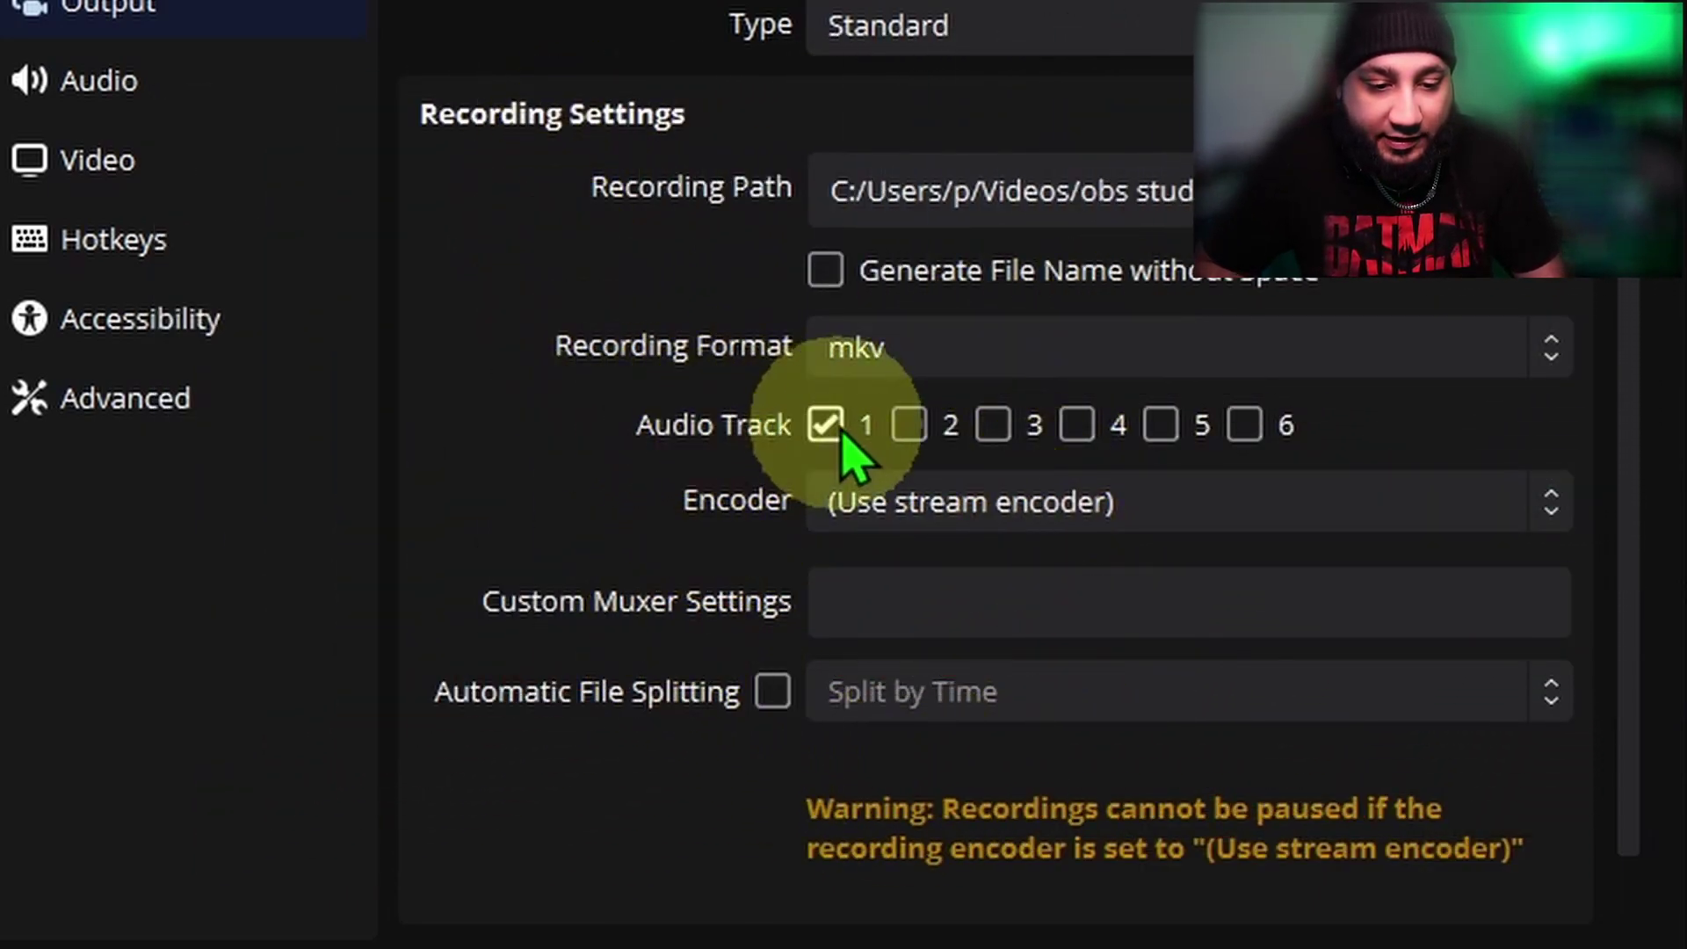
- Examine the output's per-track audio bitrate settings and the replay buffer options
left_click(879, 88)
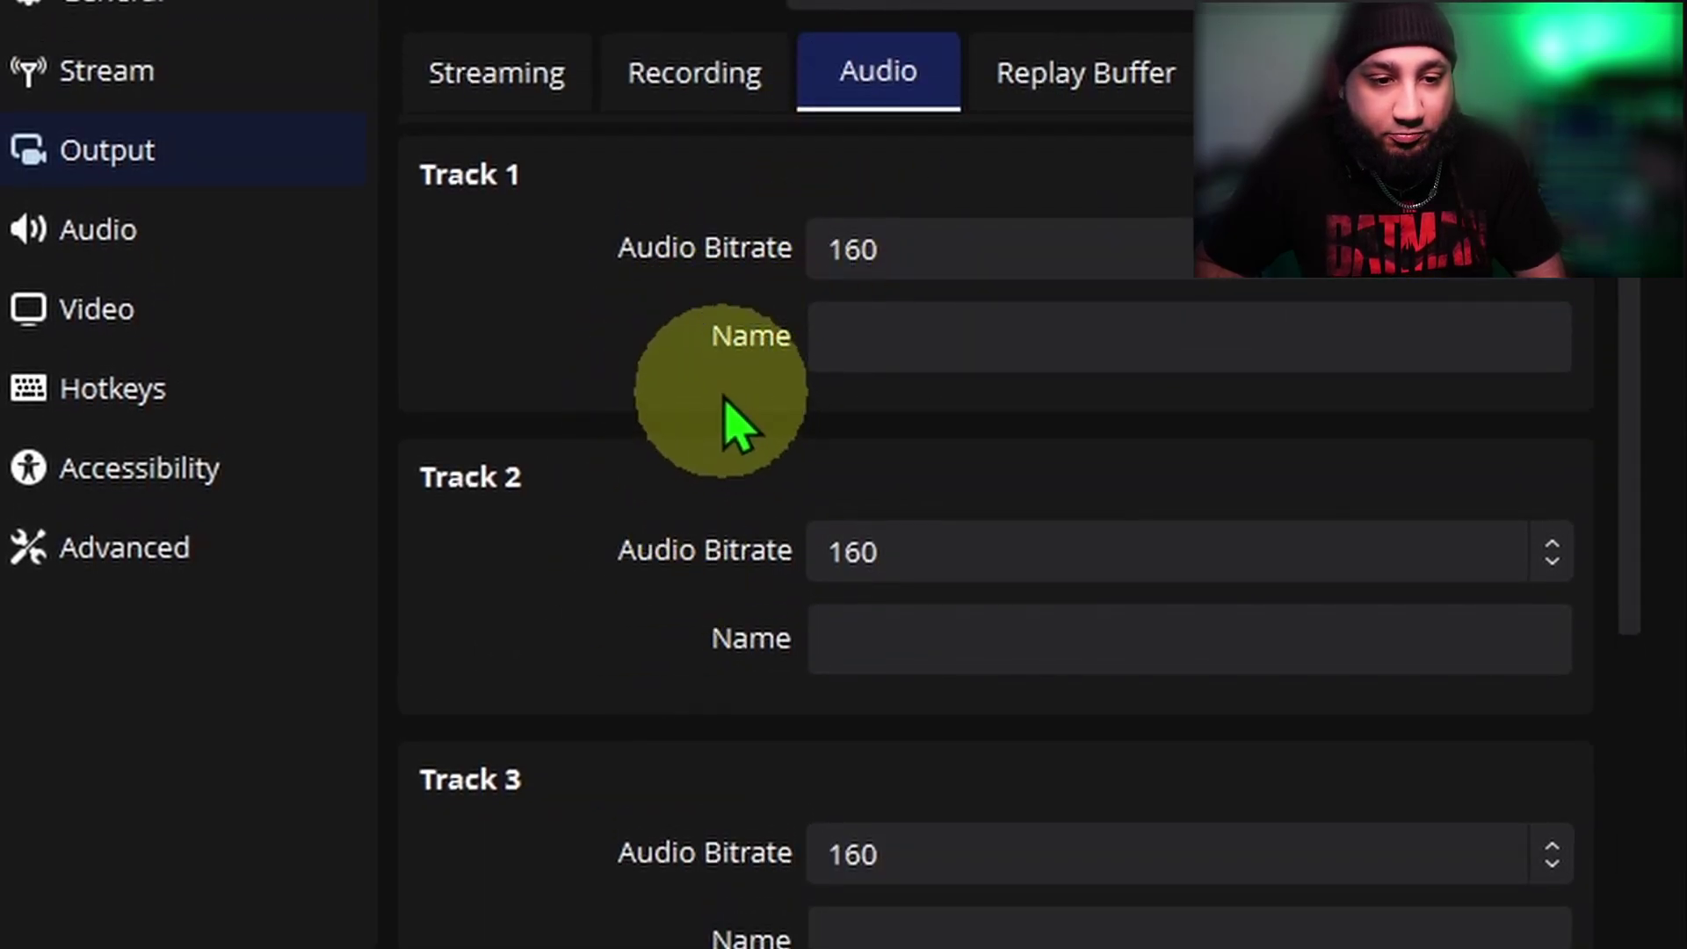
scroll(876, 483, "down", 9)
left_click(1046, 154)
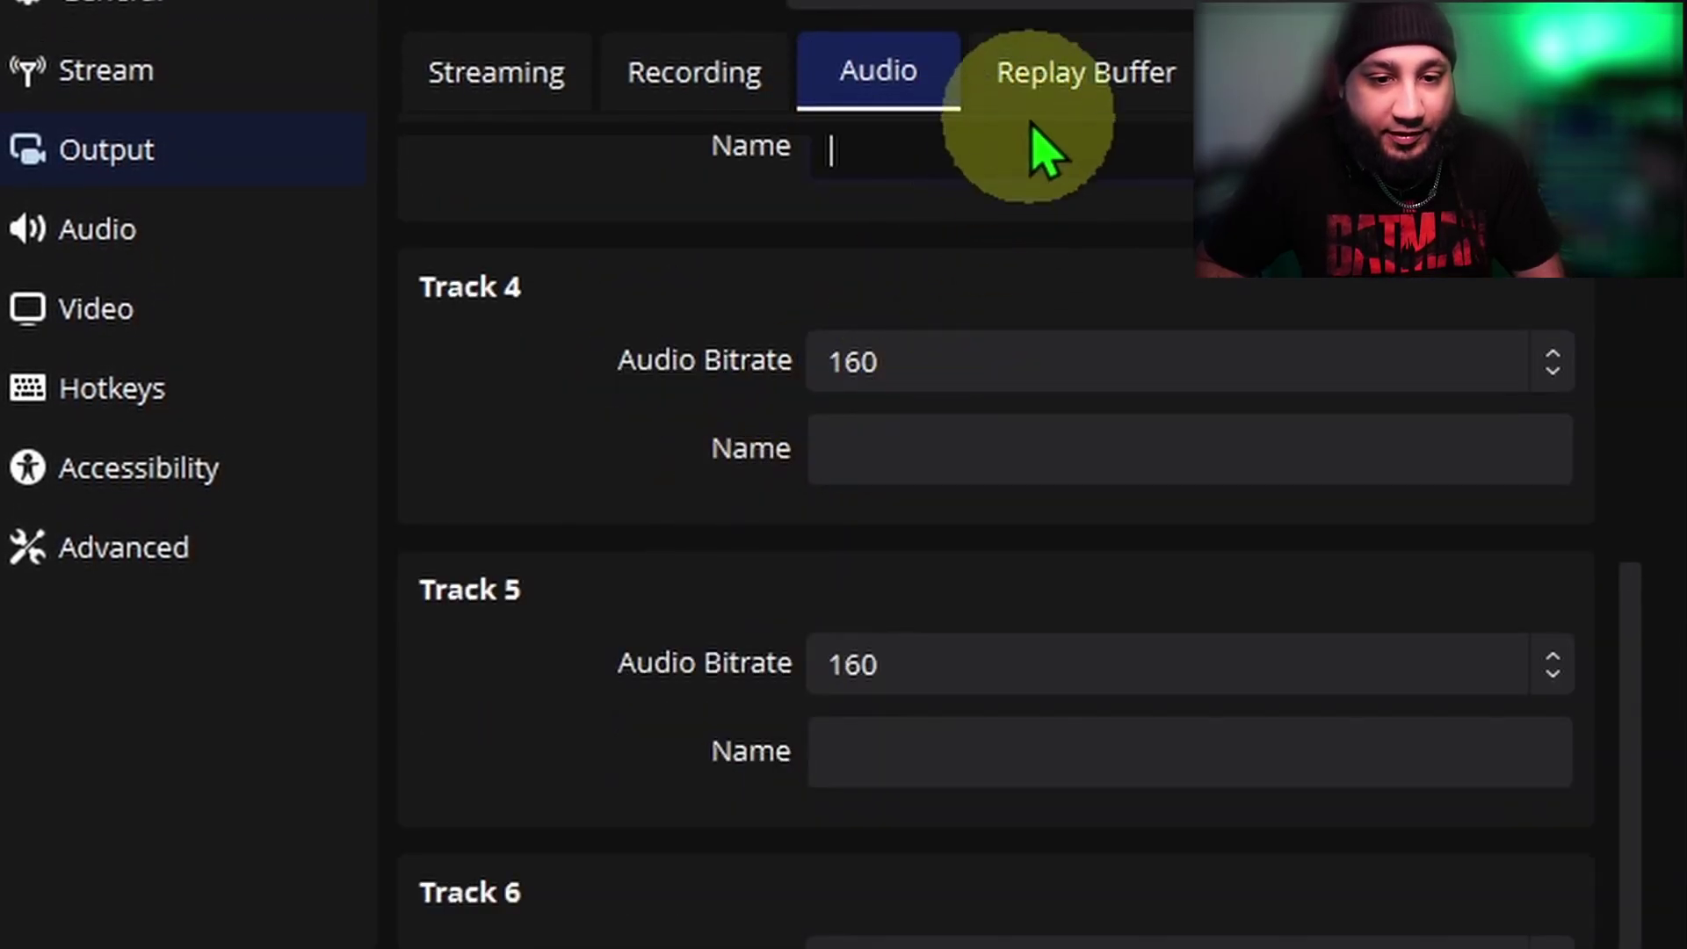
left_click(1050, 88)
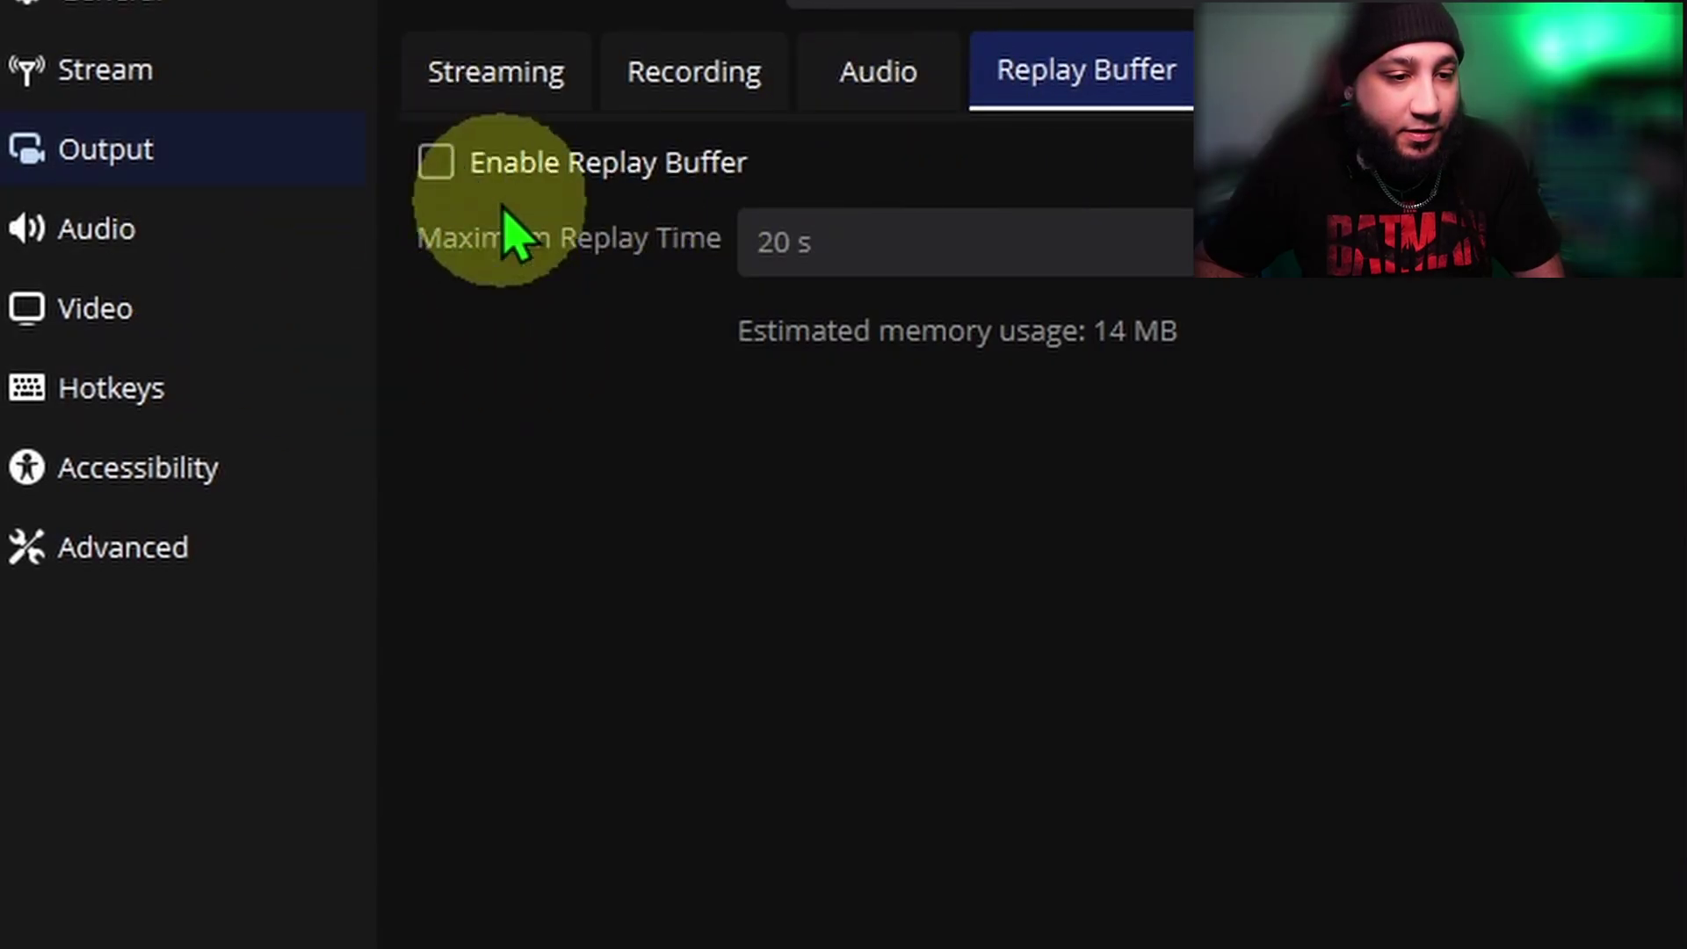
- Examine the channel layouts and the Mic/Auxiliary Audio device choices in the general audio settings
left_click(87, 274)
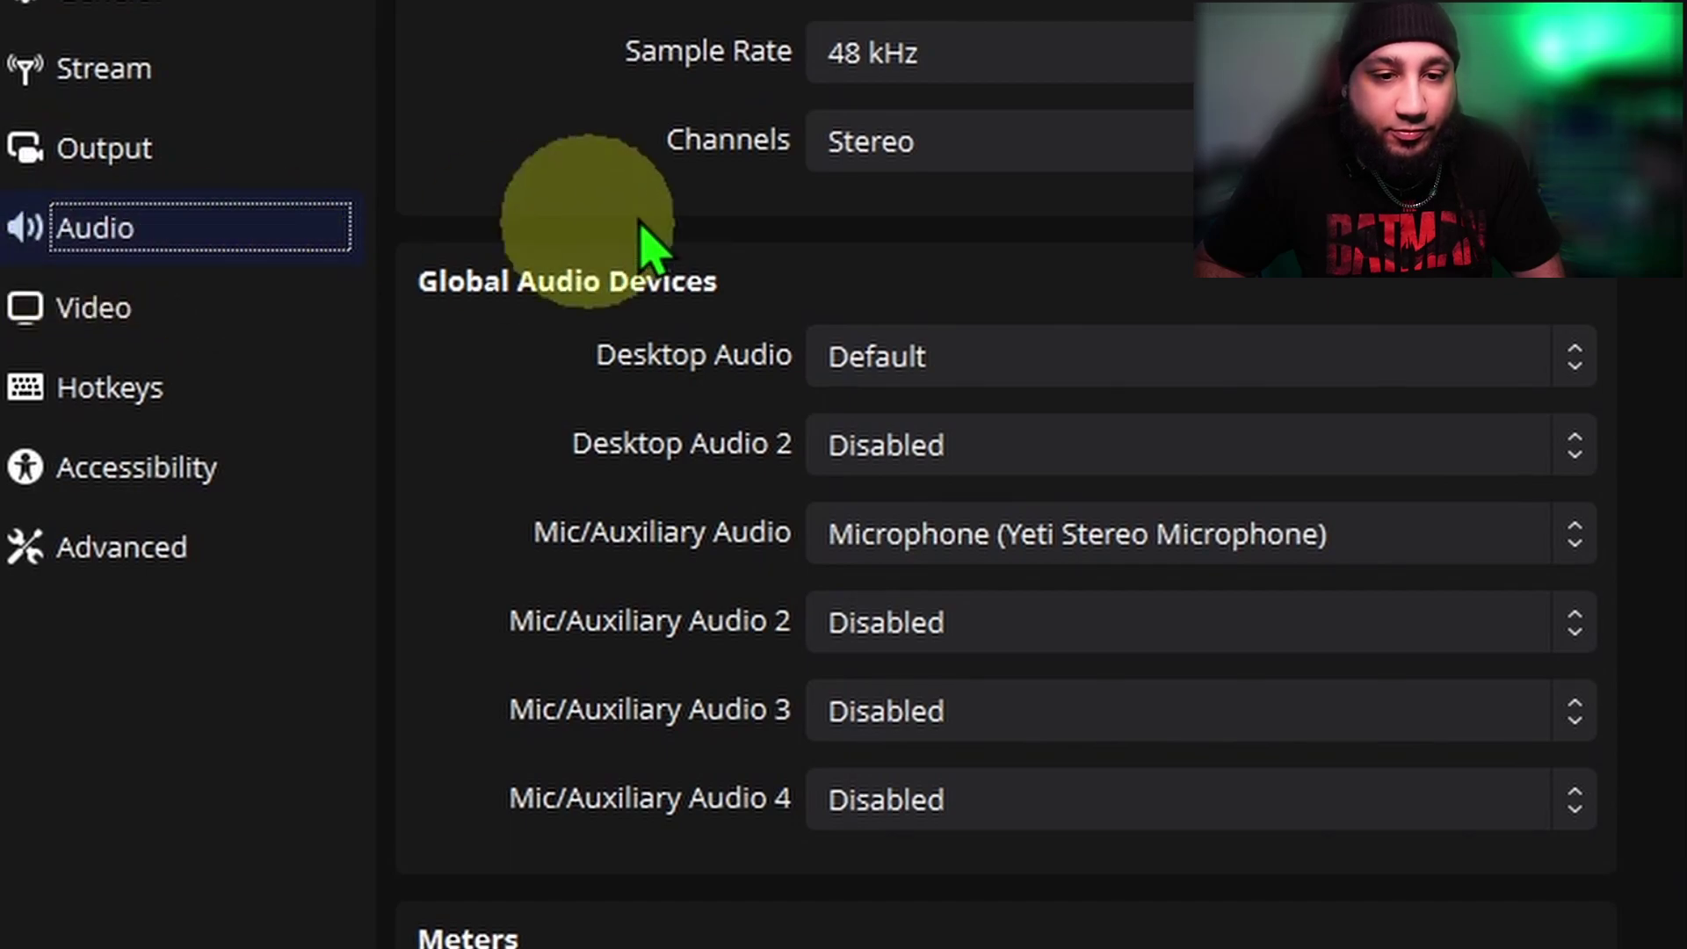
left_click(883, 145)
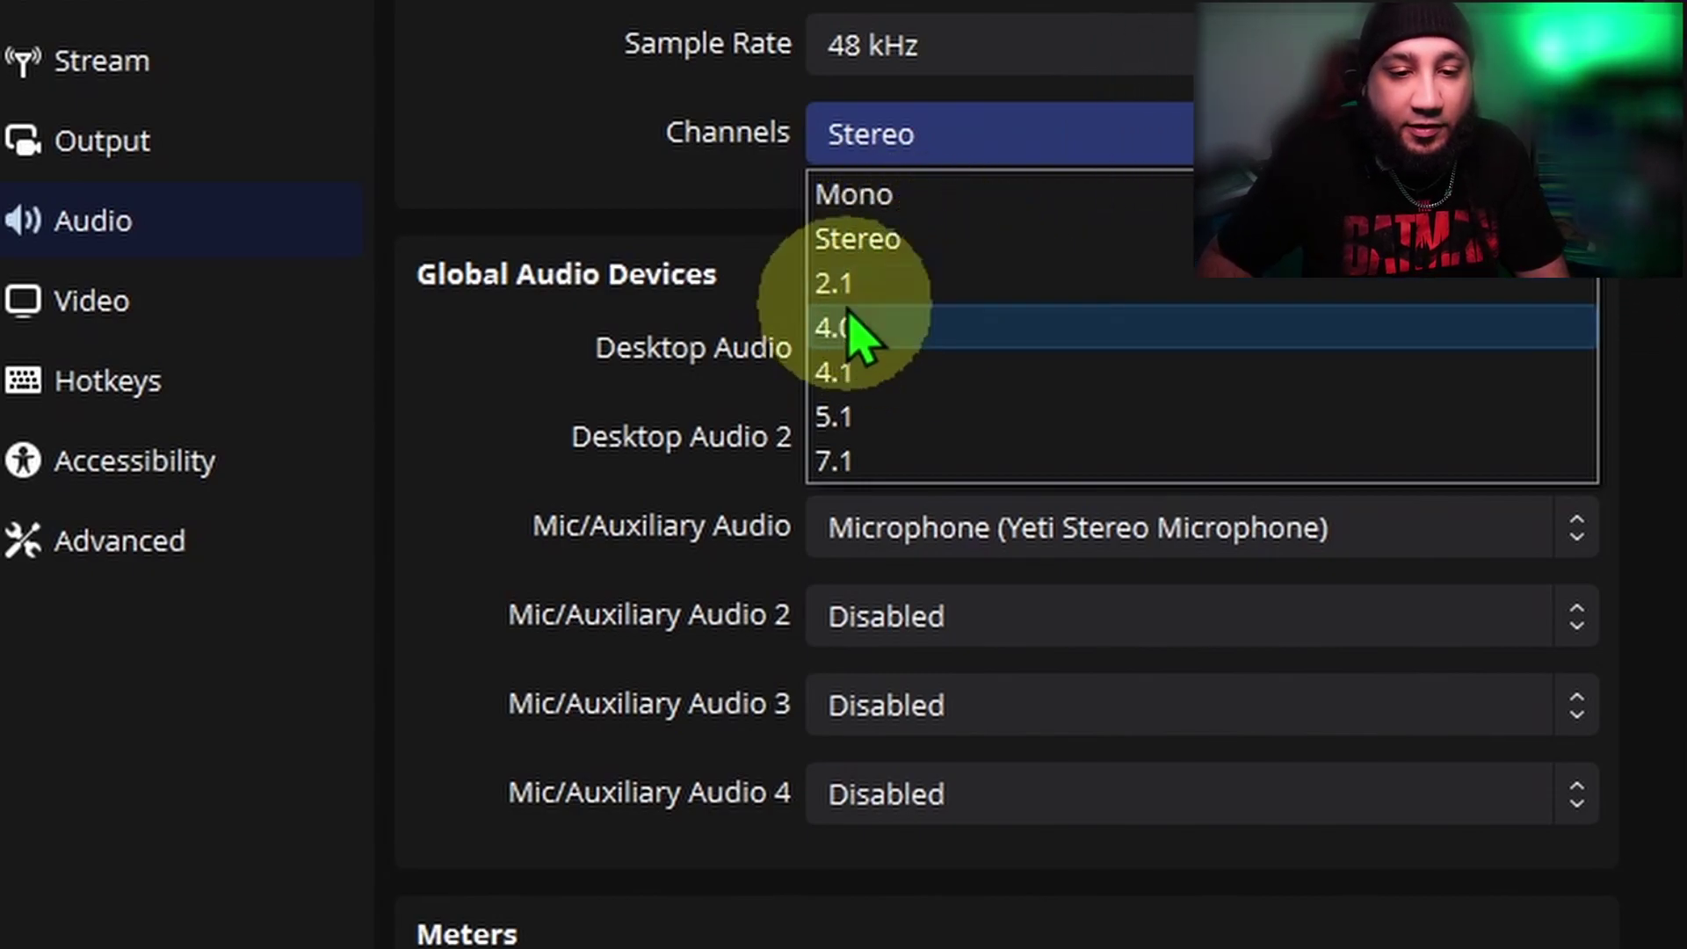
left_click(742, 225)
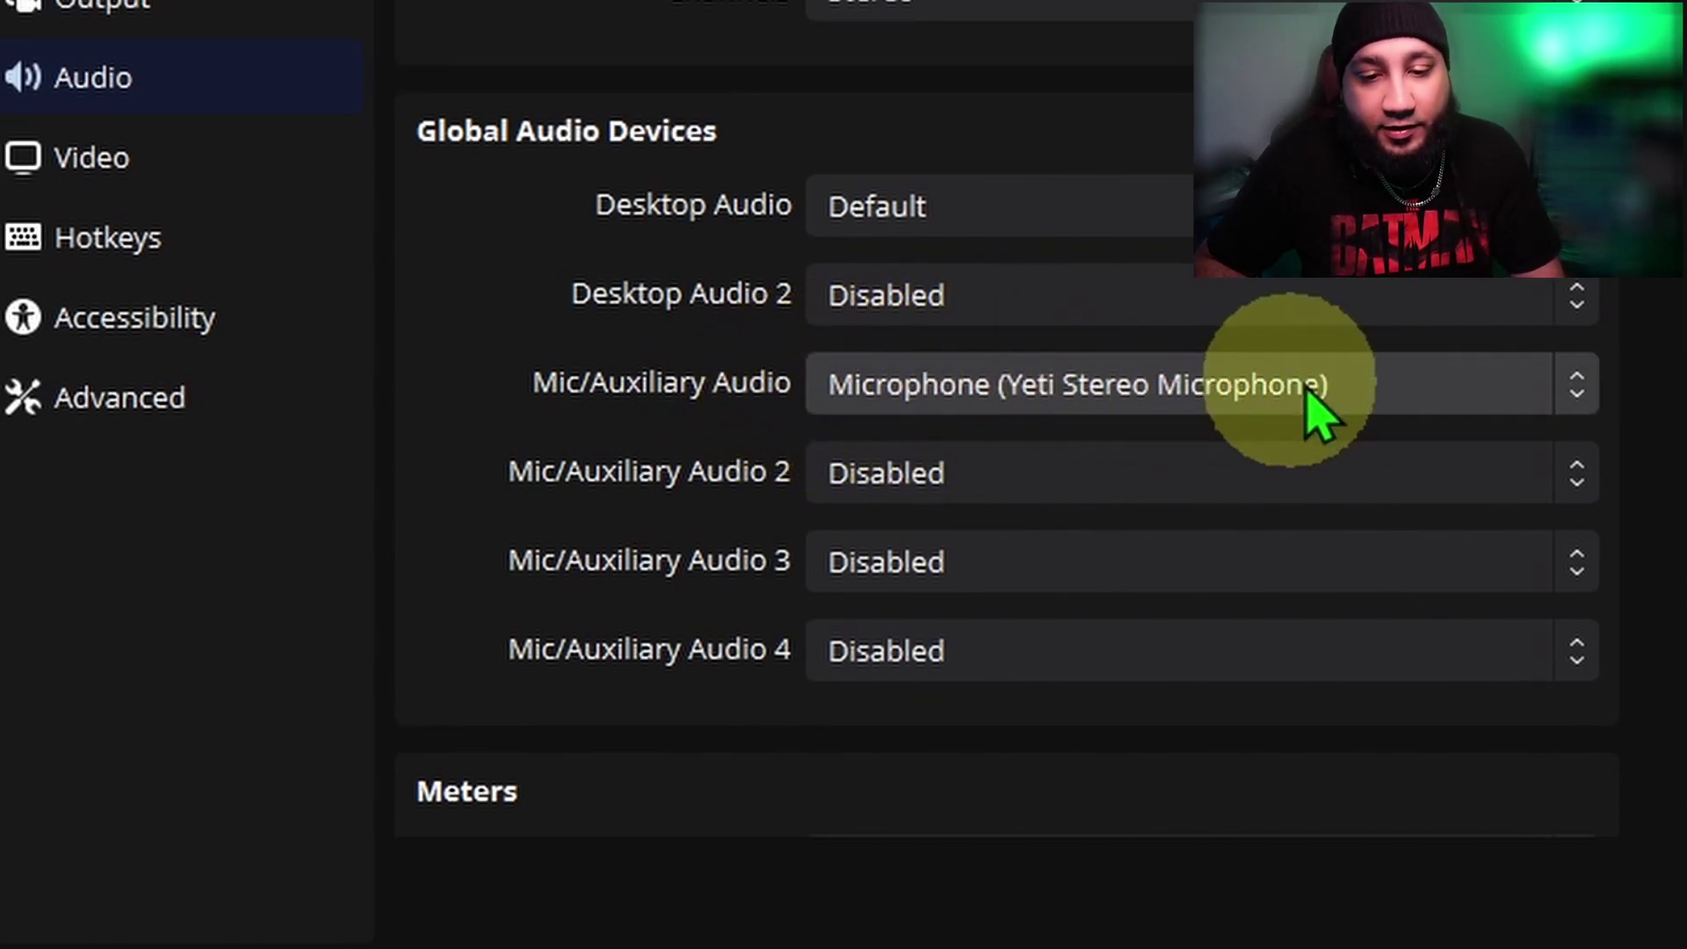
left_click(1443, 430)
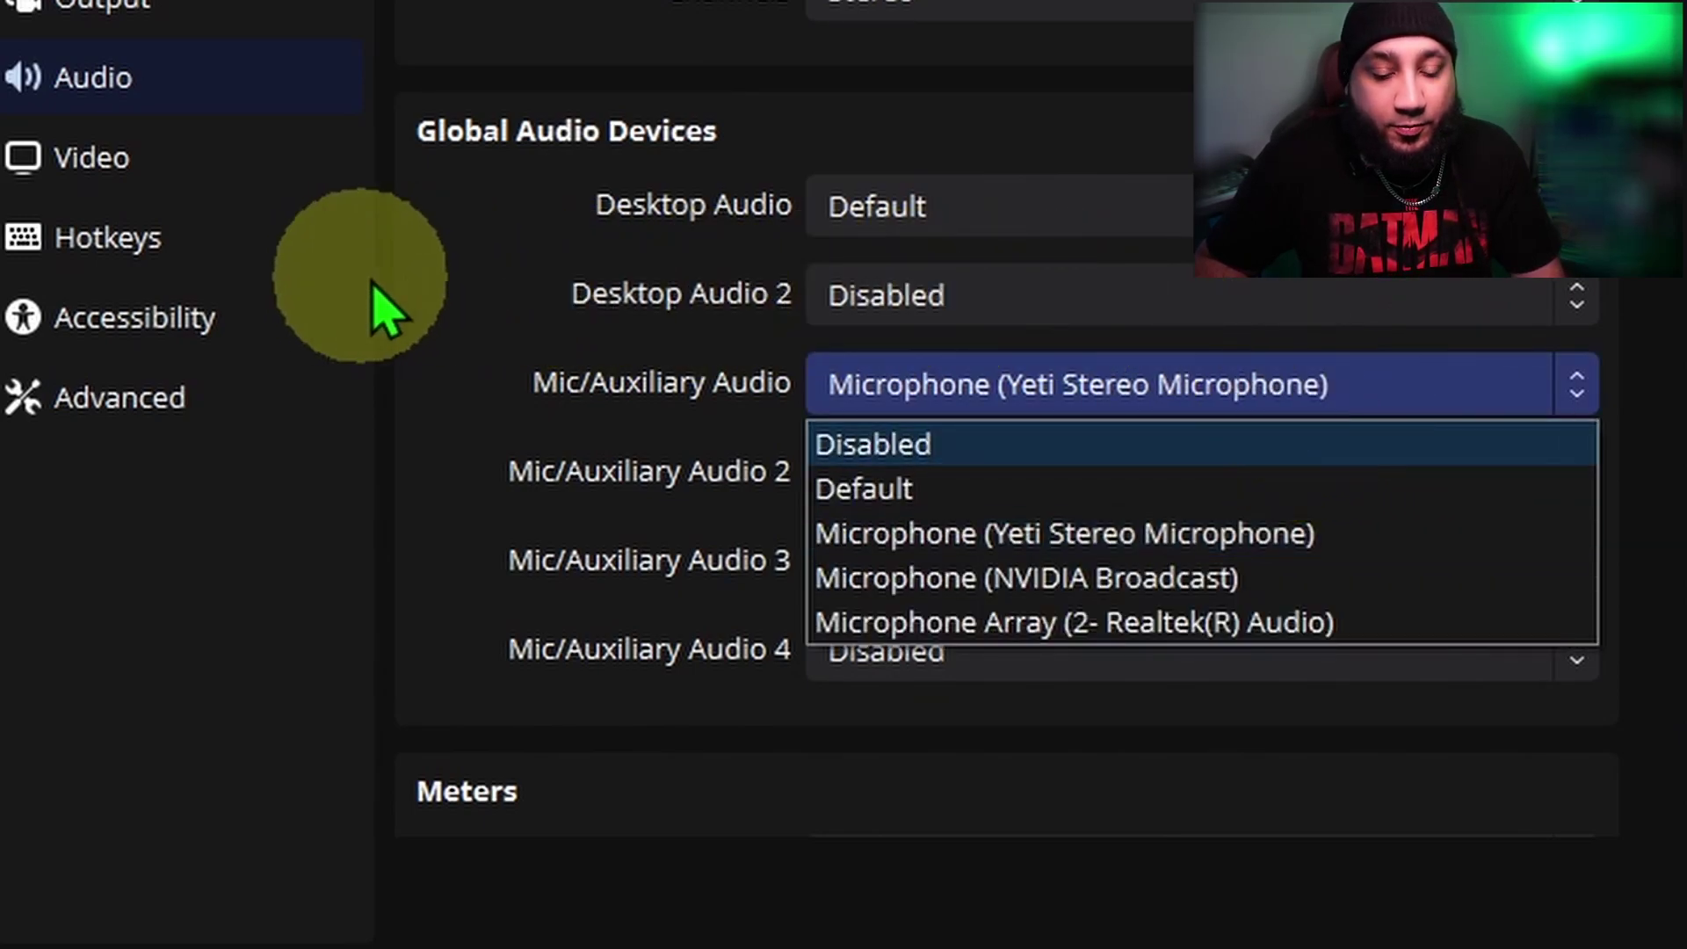
left_click(512, 303)
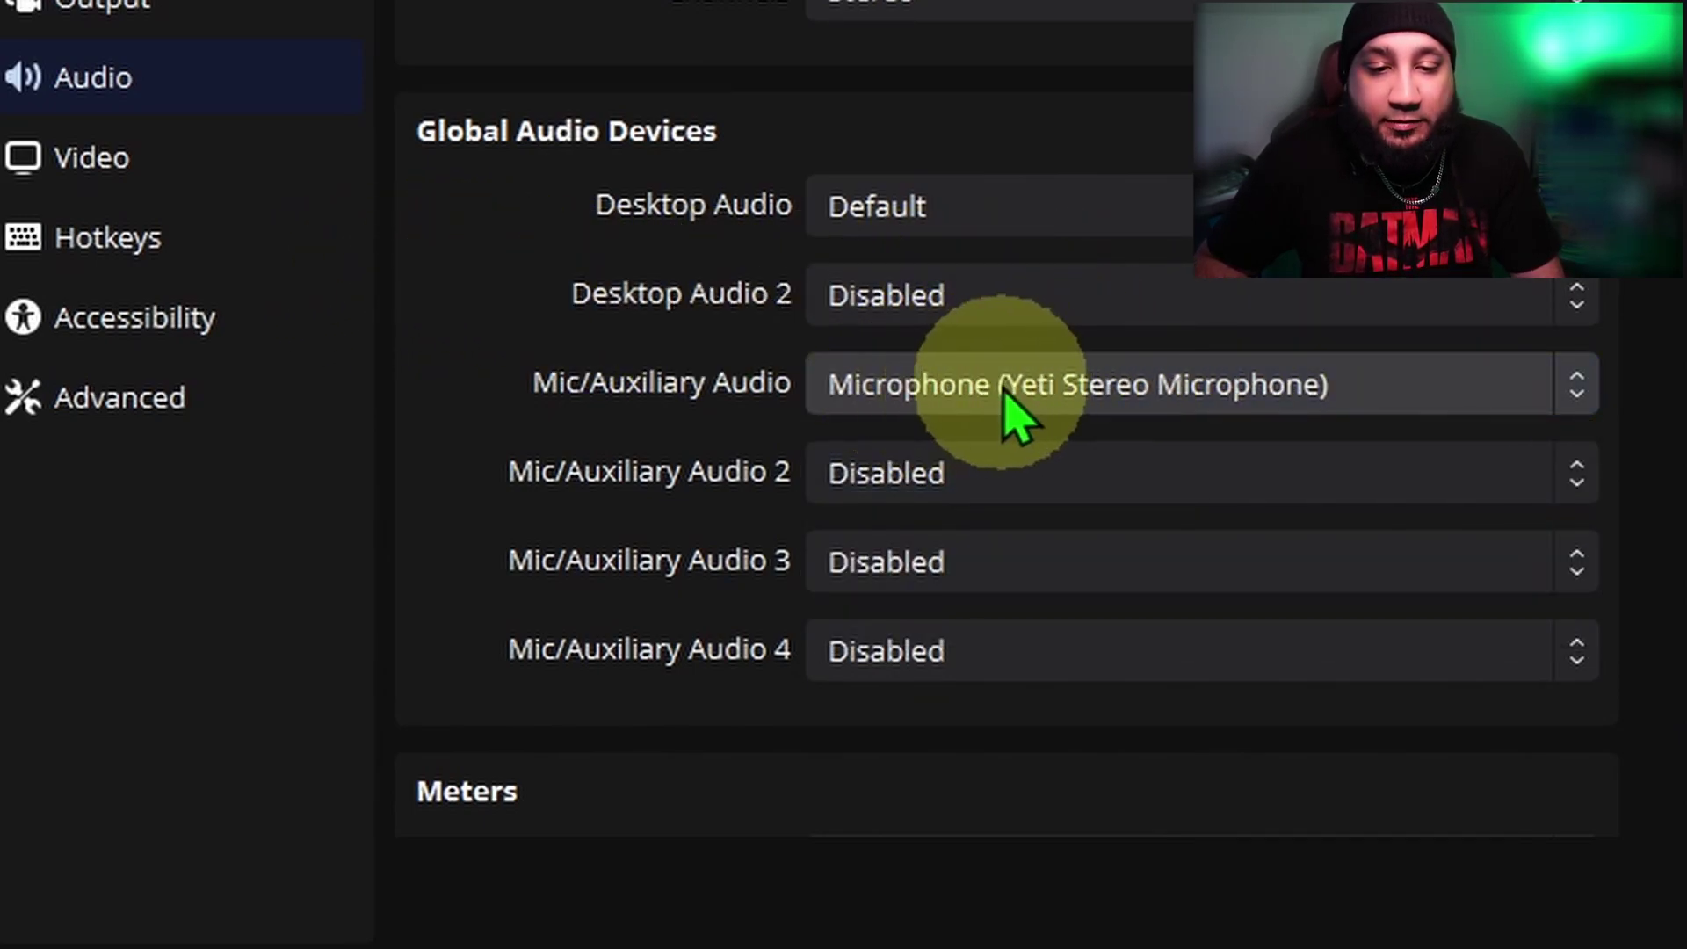
- Examine the canvas and output resolutions and the common FPS values in the video settings
left_click(330, 313)
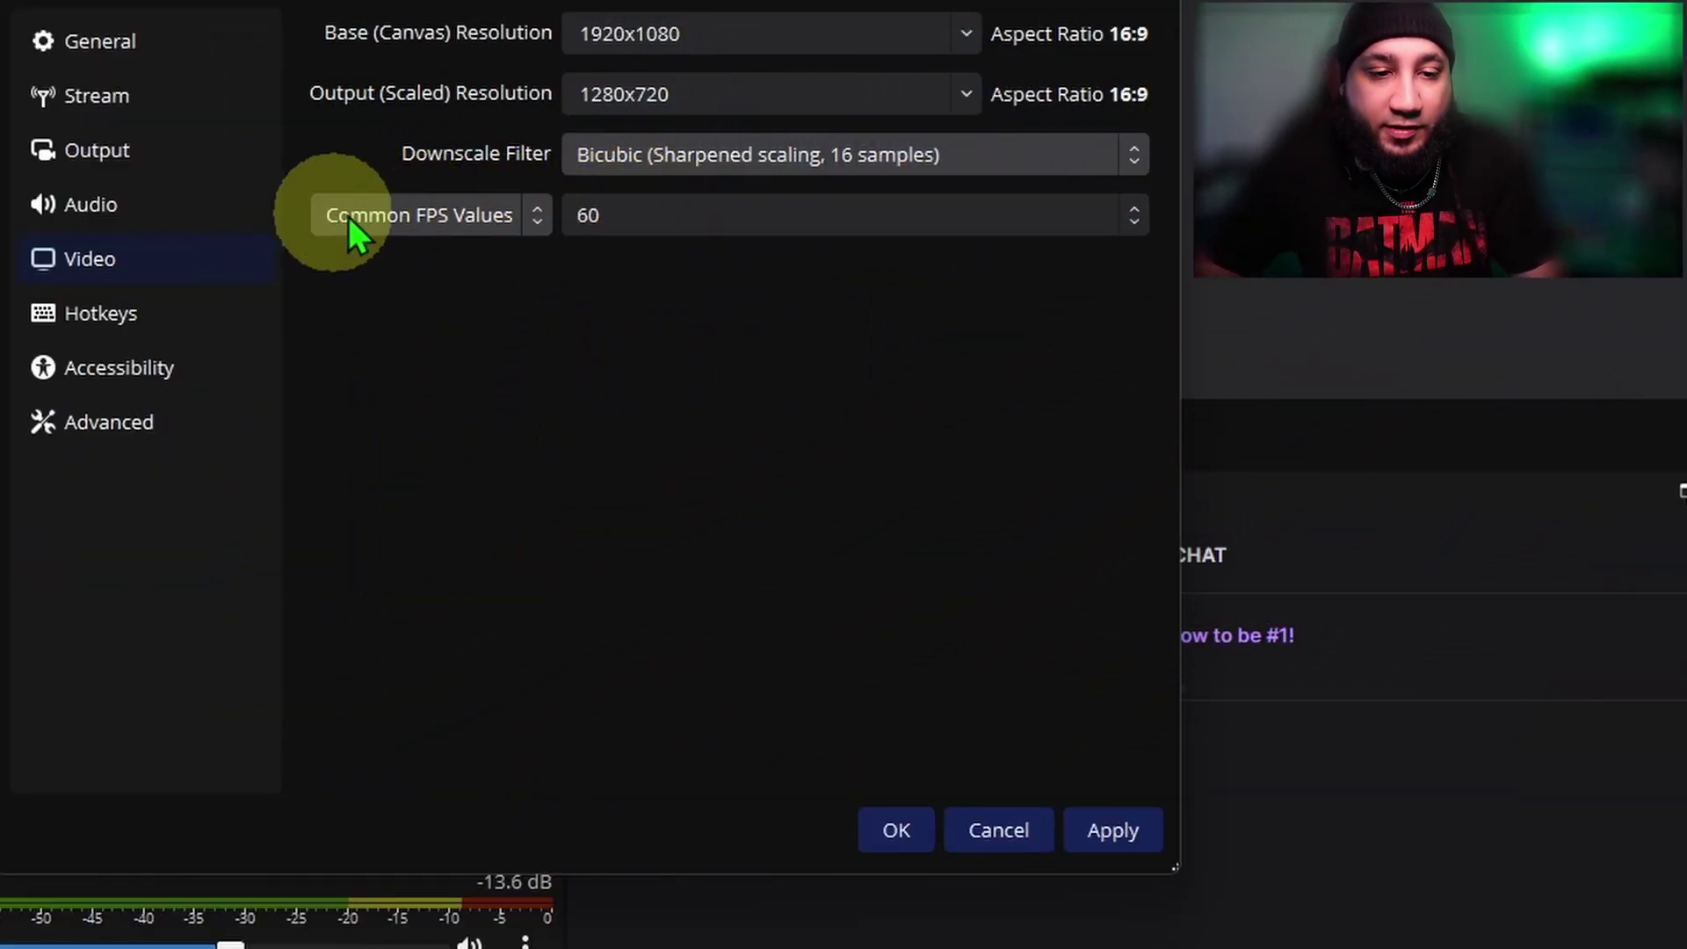
left_click(670, 227)
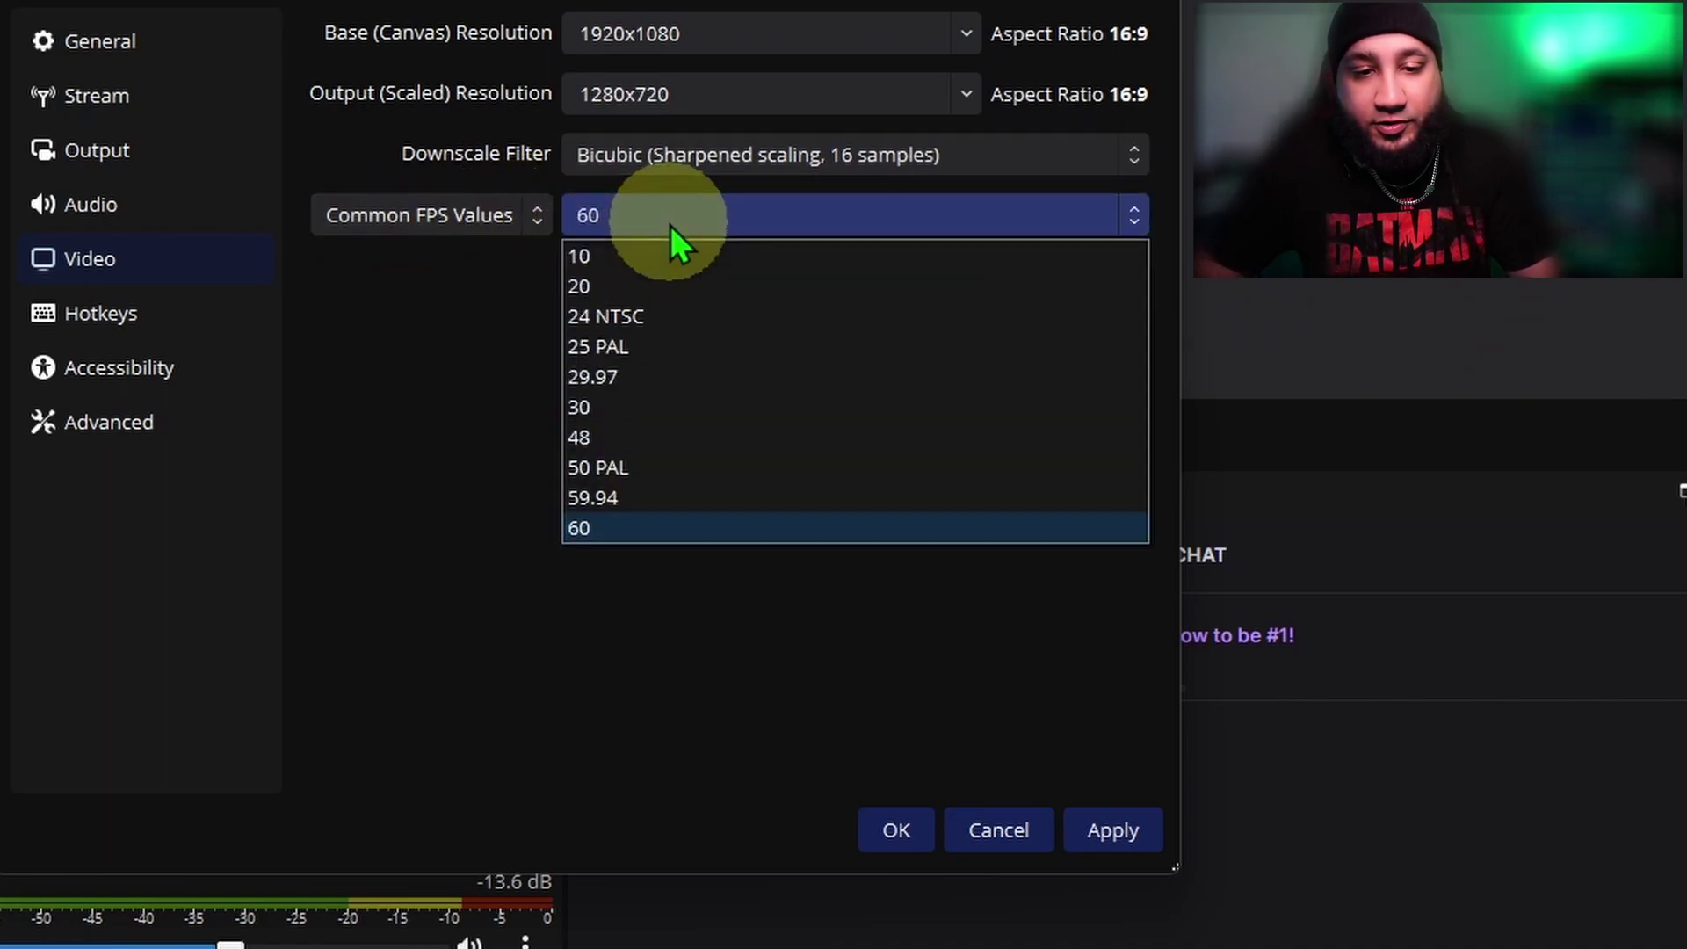
left_click(670, 226)
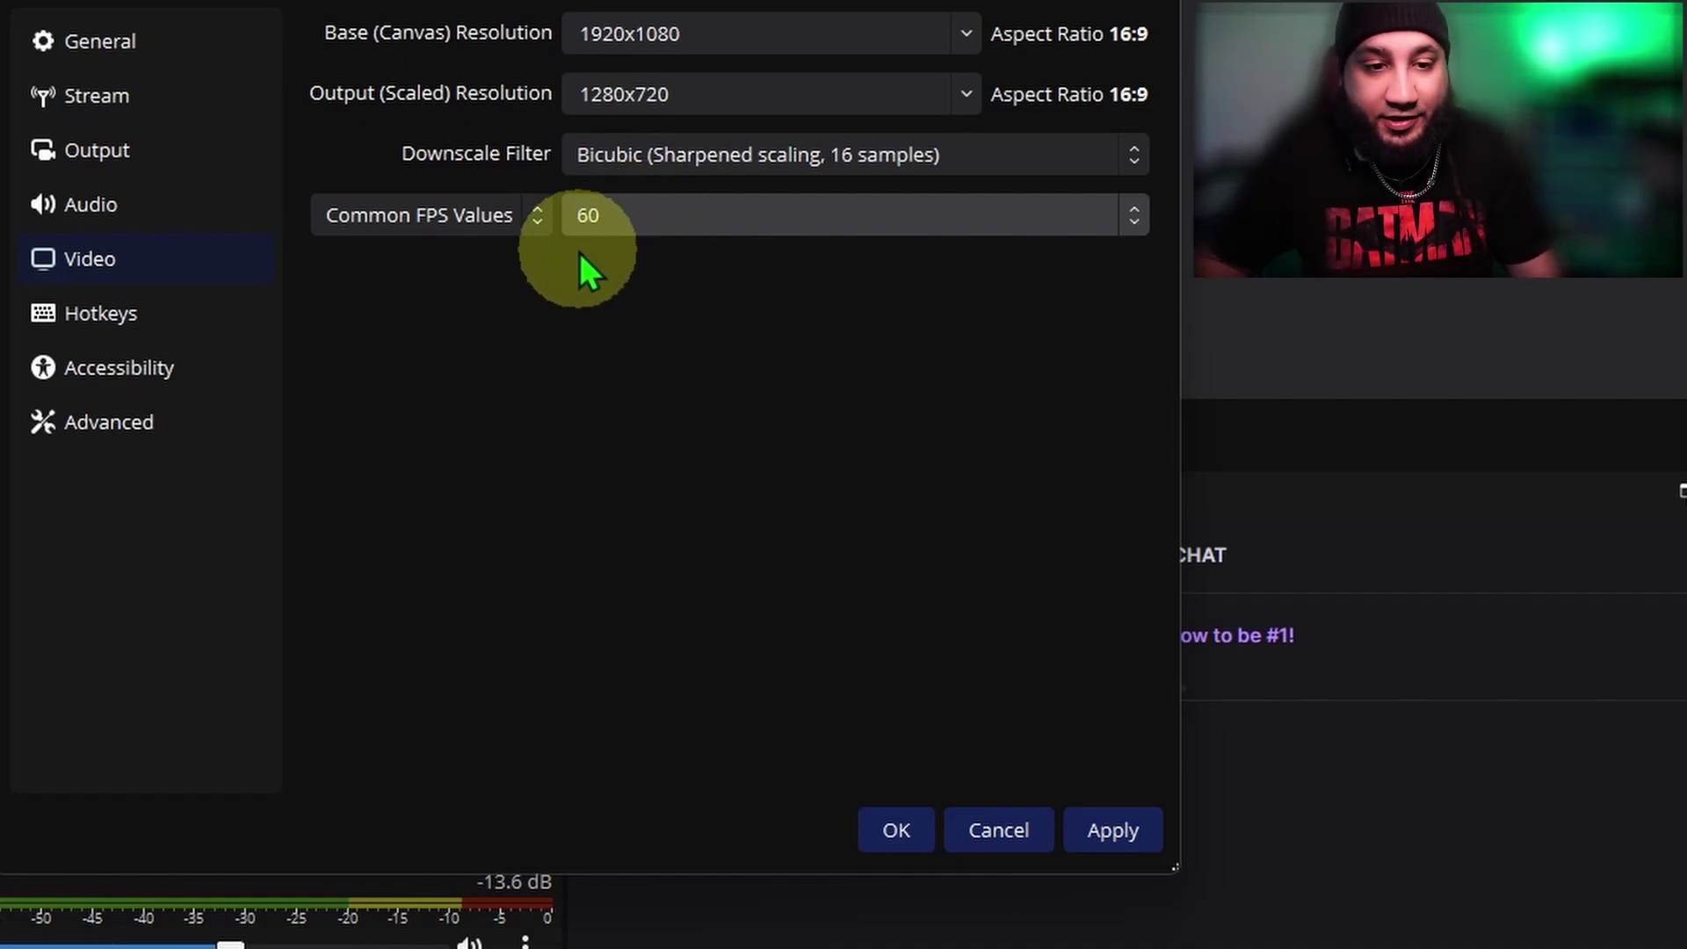
- Look through the hotkey settings for streaming, recording, preview, screenshot and transition actions
left_click(102, 325)
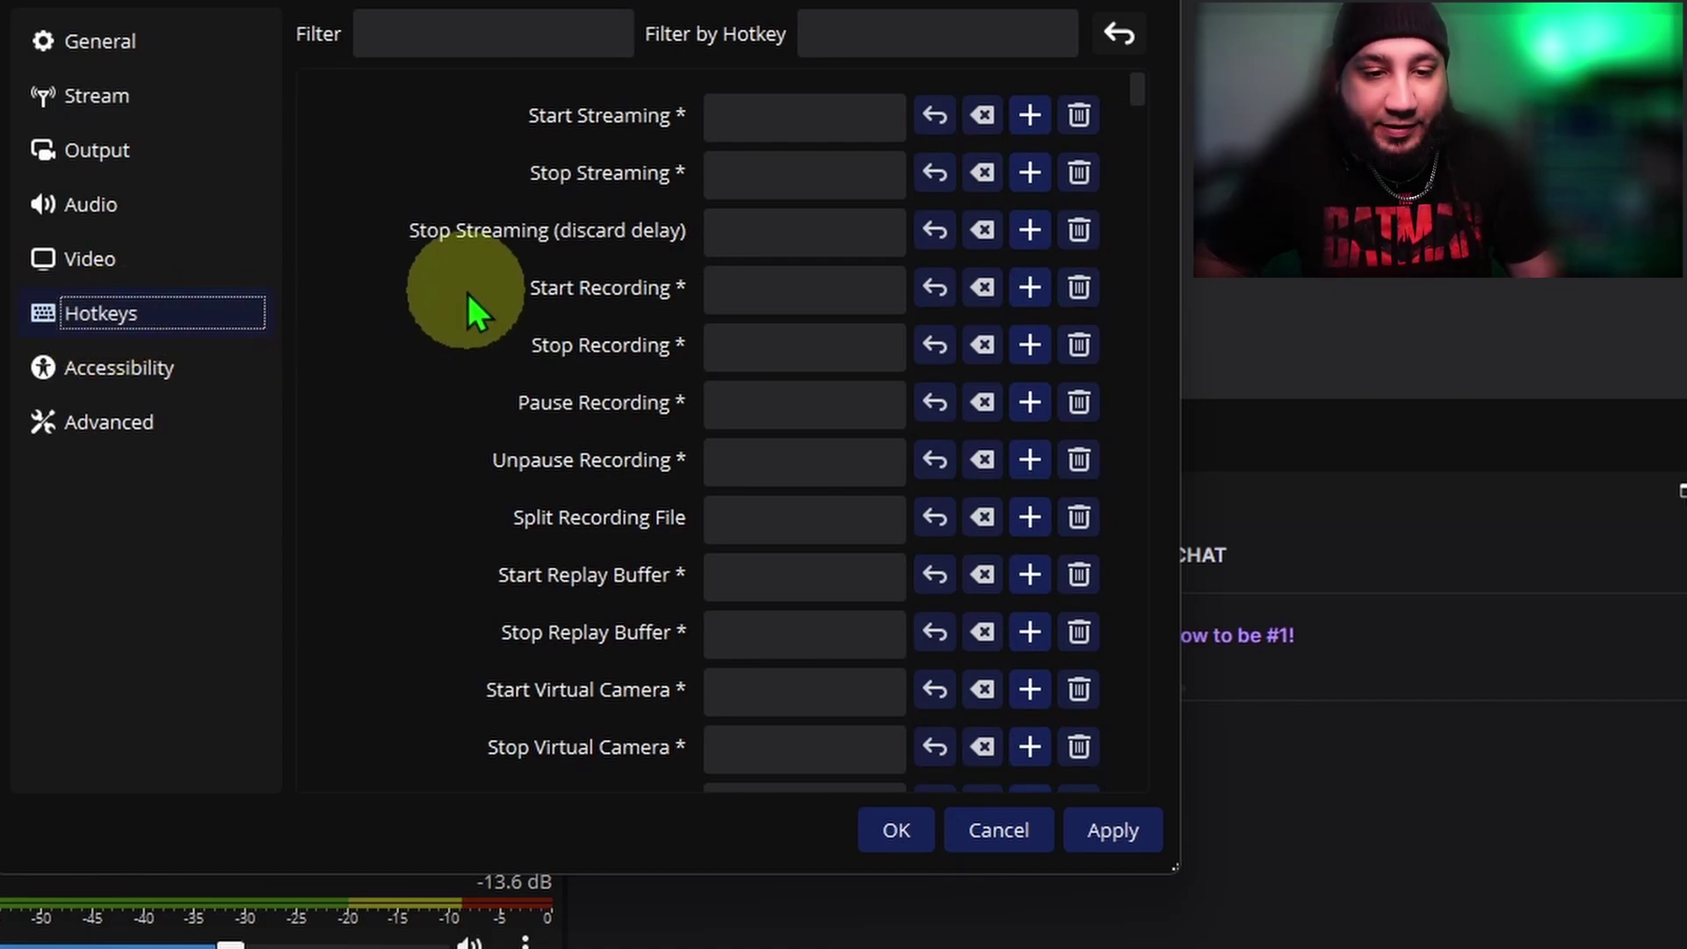
scroll(468, 293, "down", 3)
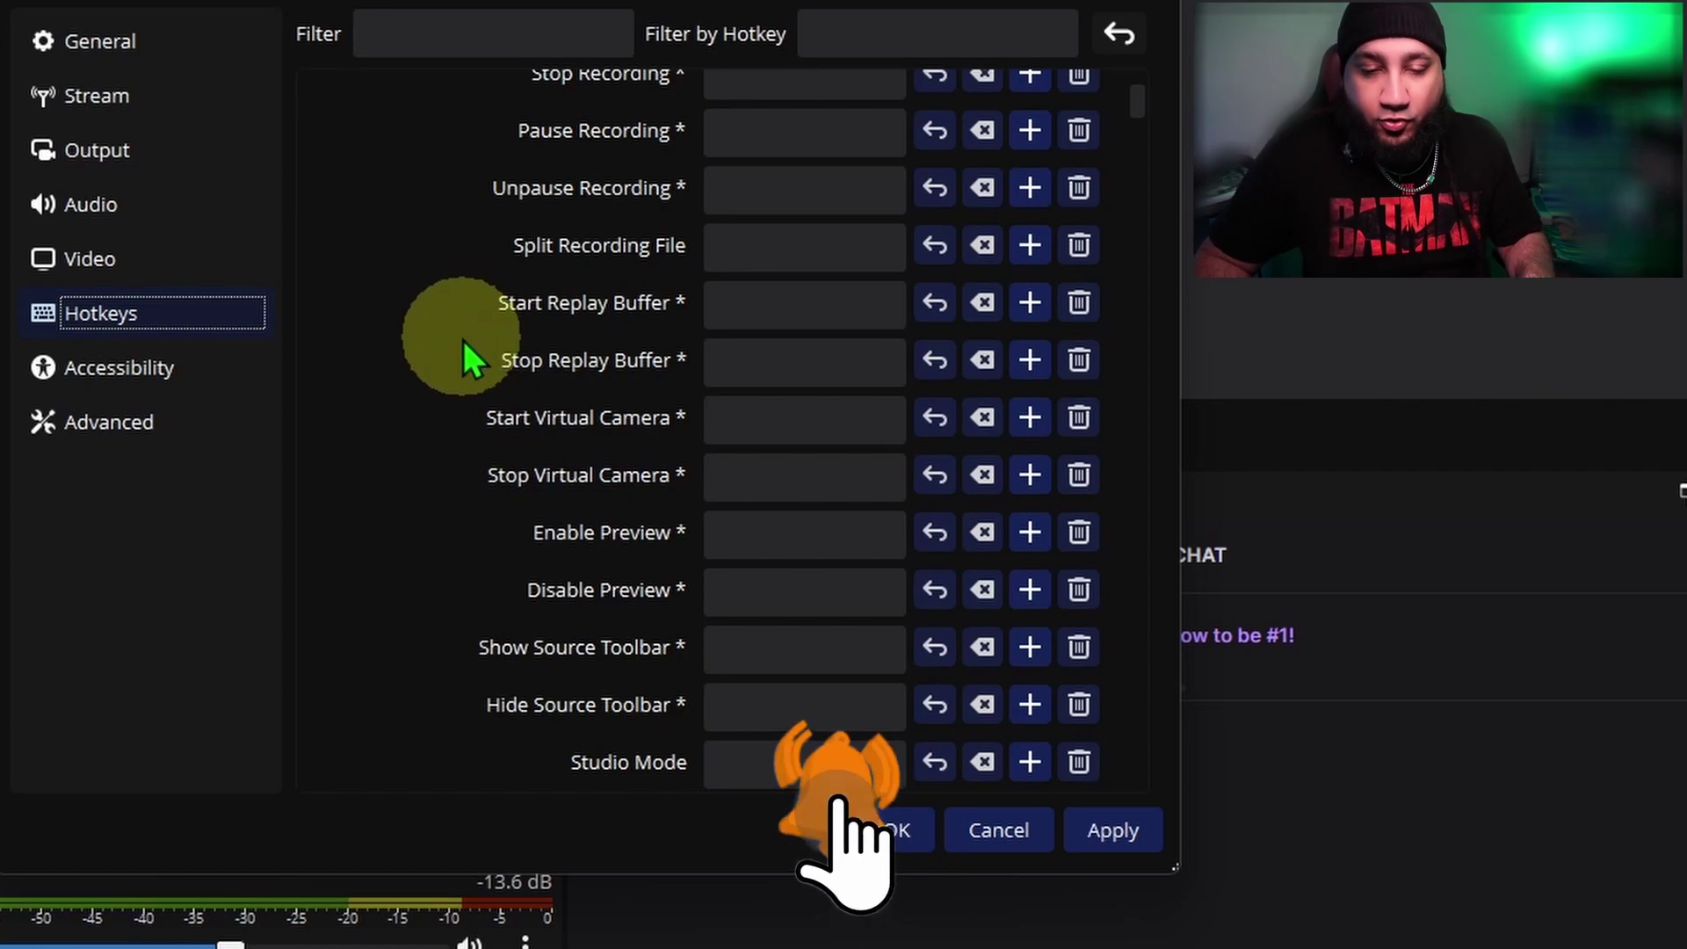
mouse_move(692, 320)
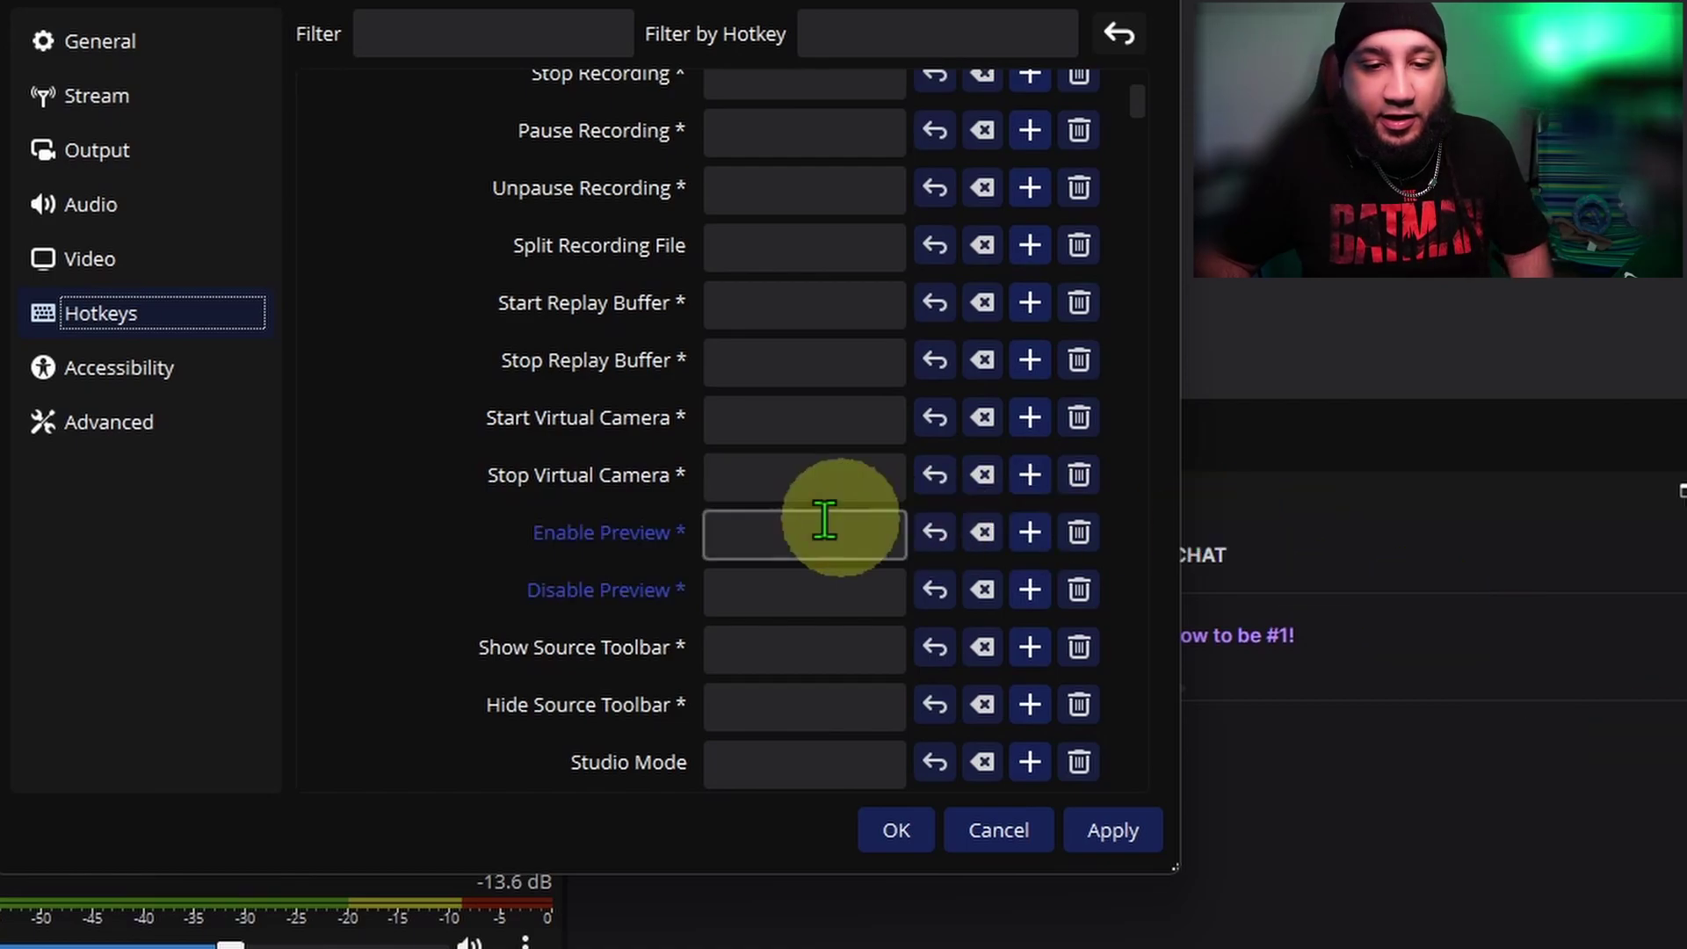
scroll(494, 443, "down", 5)
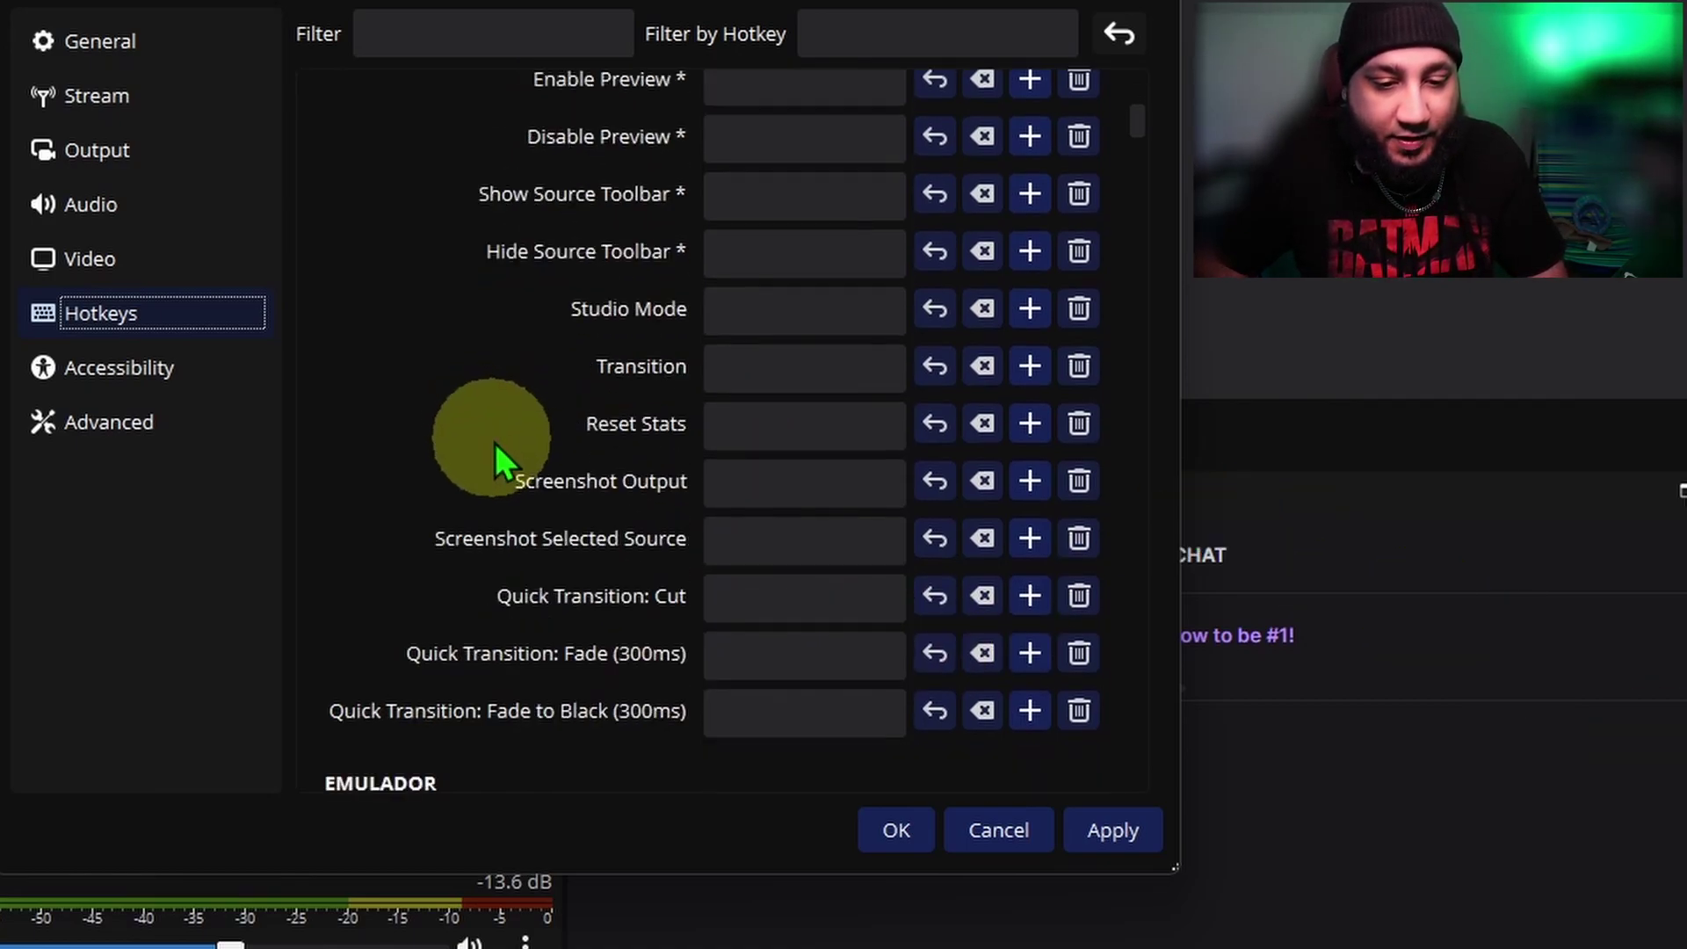
- Examine the Process Priority choices in the advanced settings without changing the selected priority
scroll(494, 443, "down", 1)
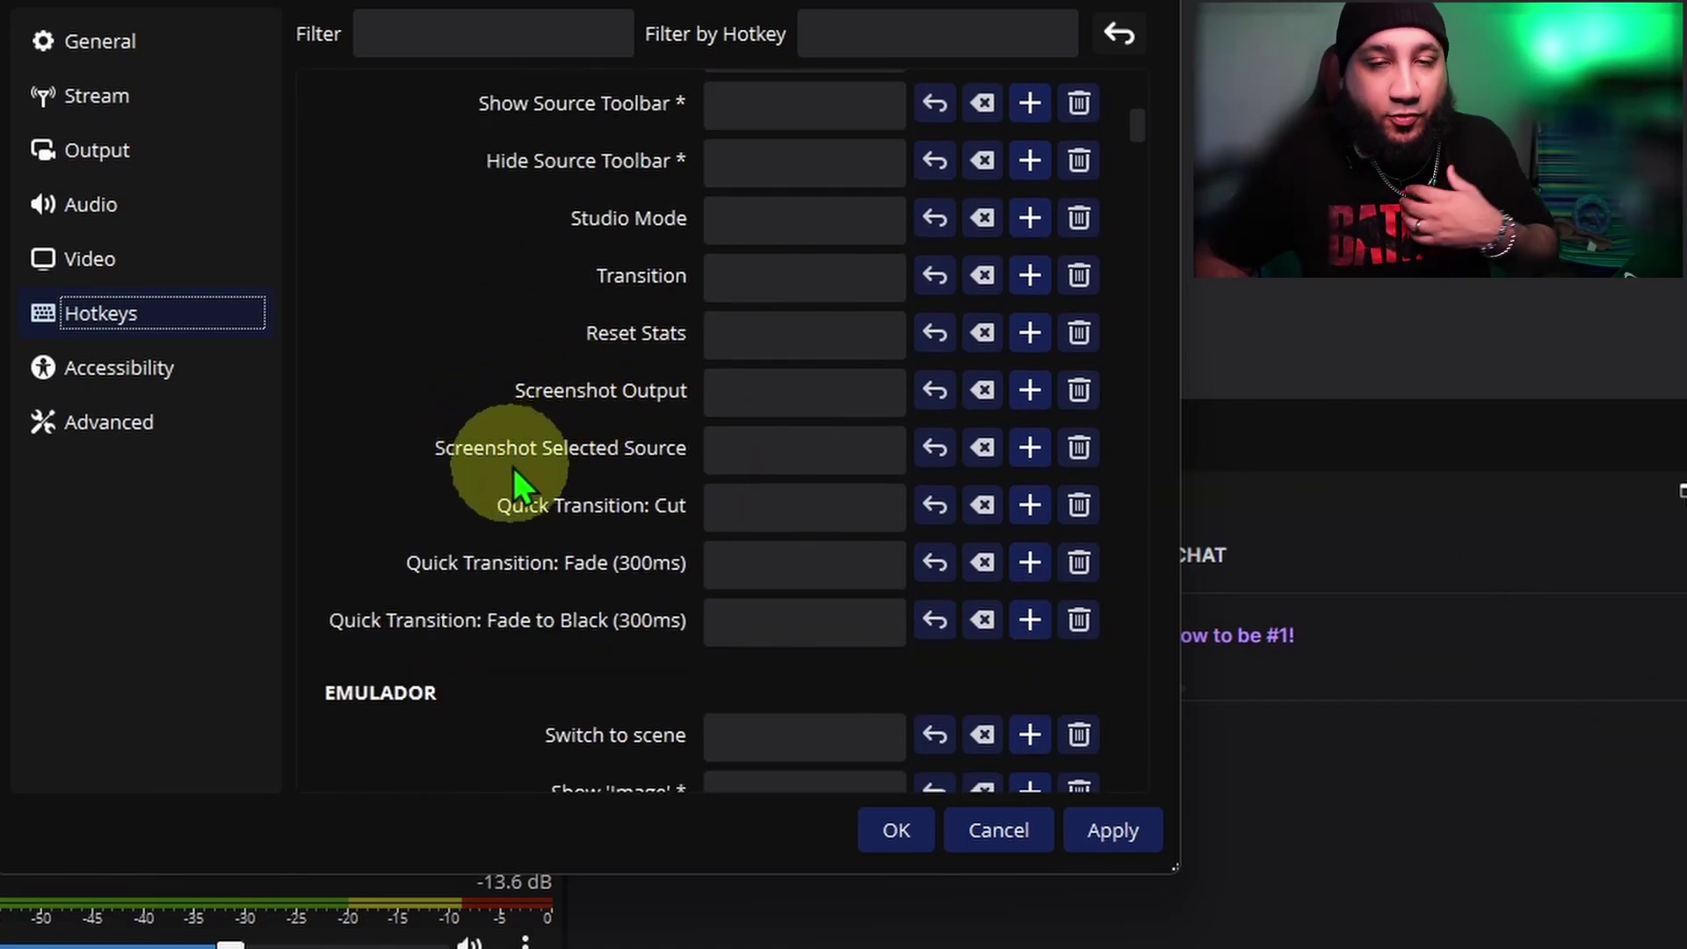
left_click(95, 420)
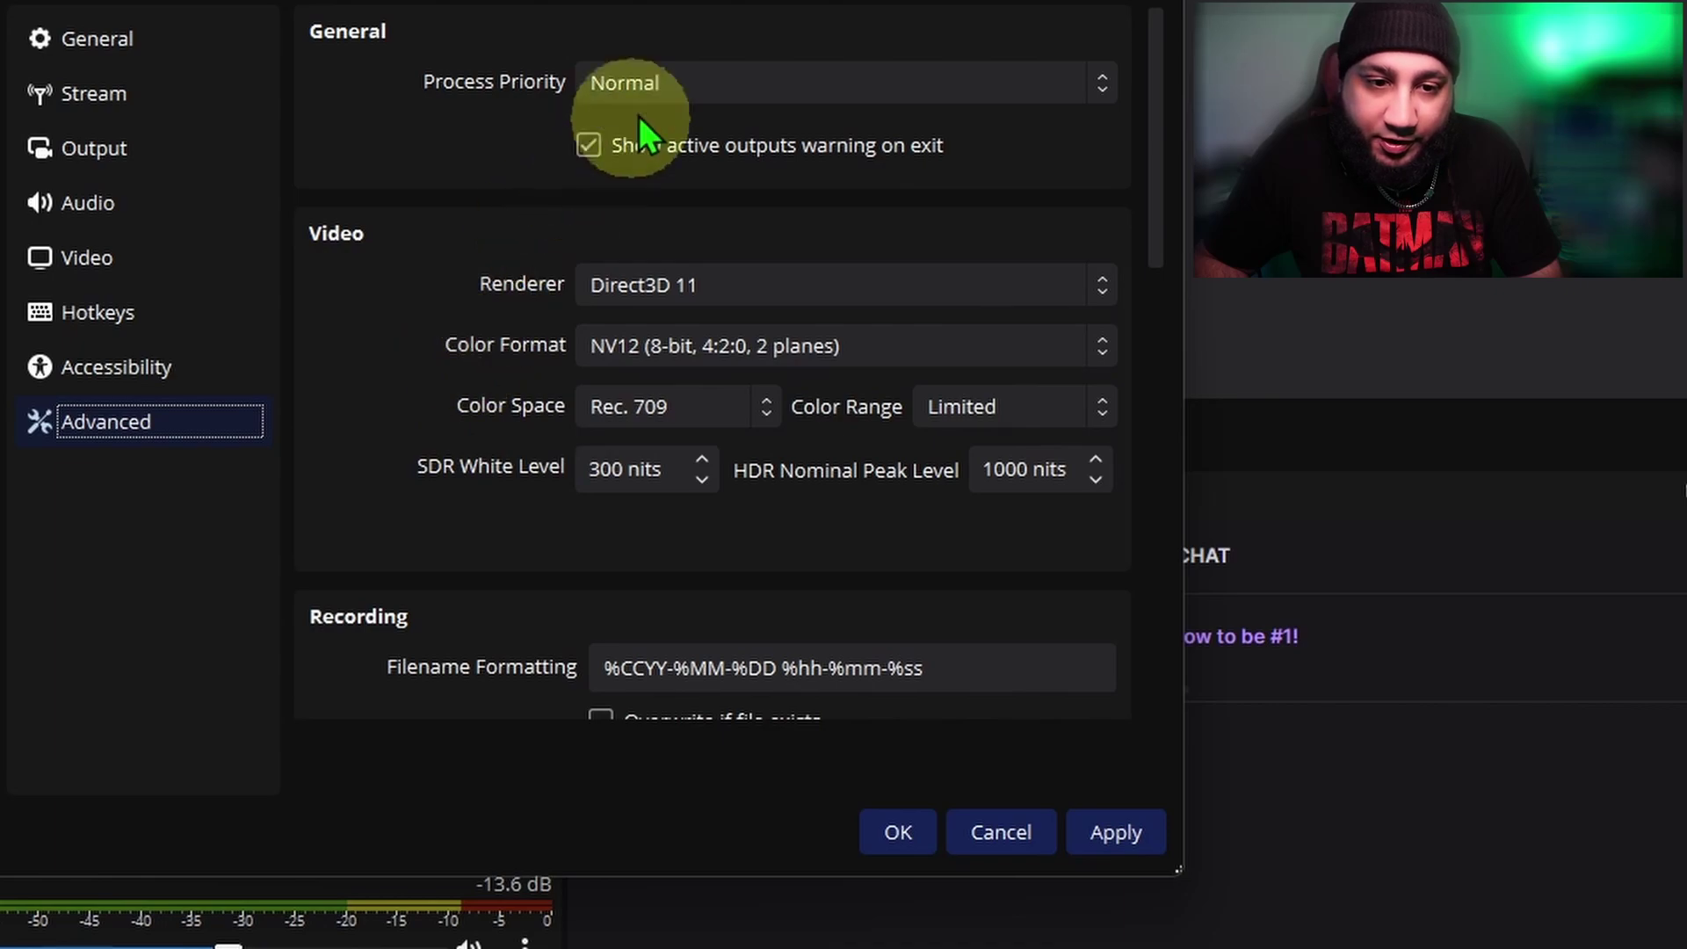
left_click(673, 81)
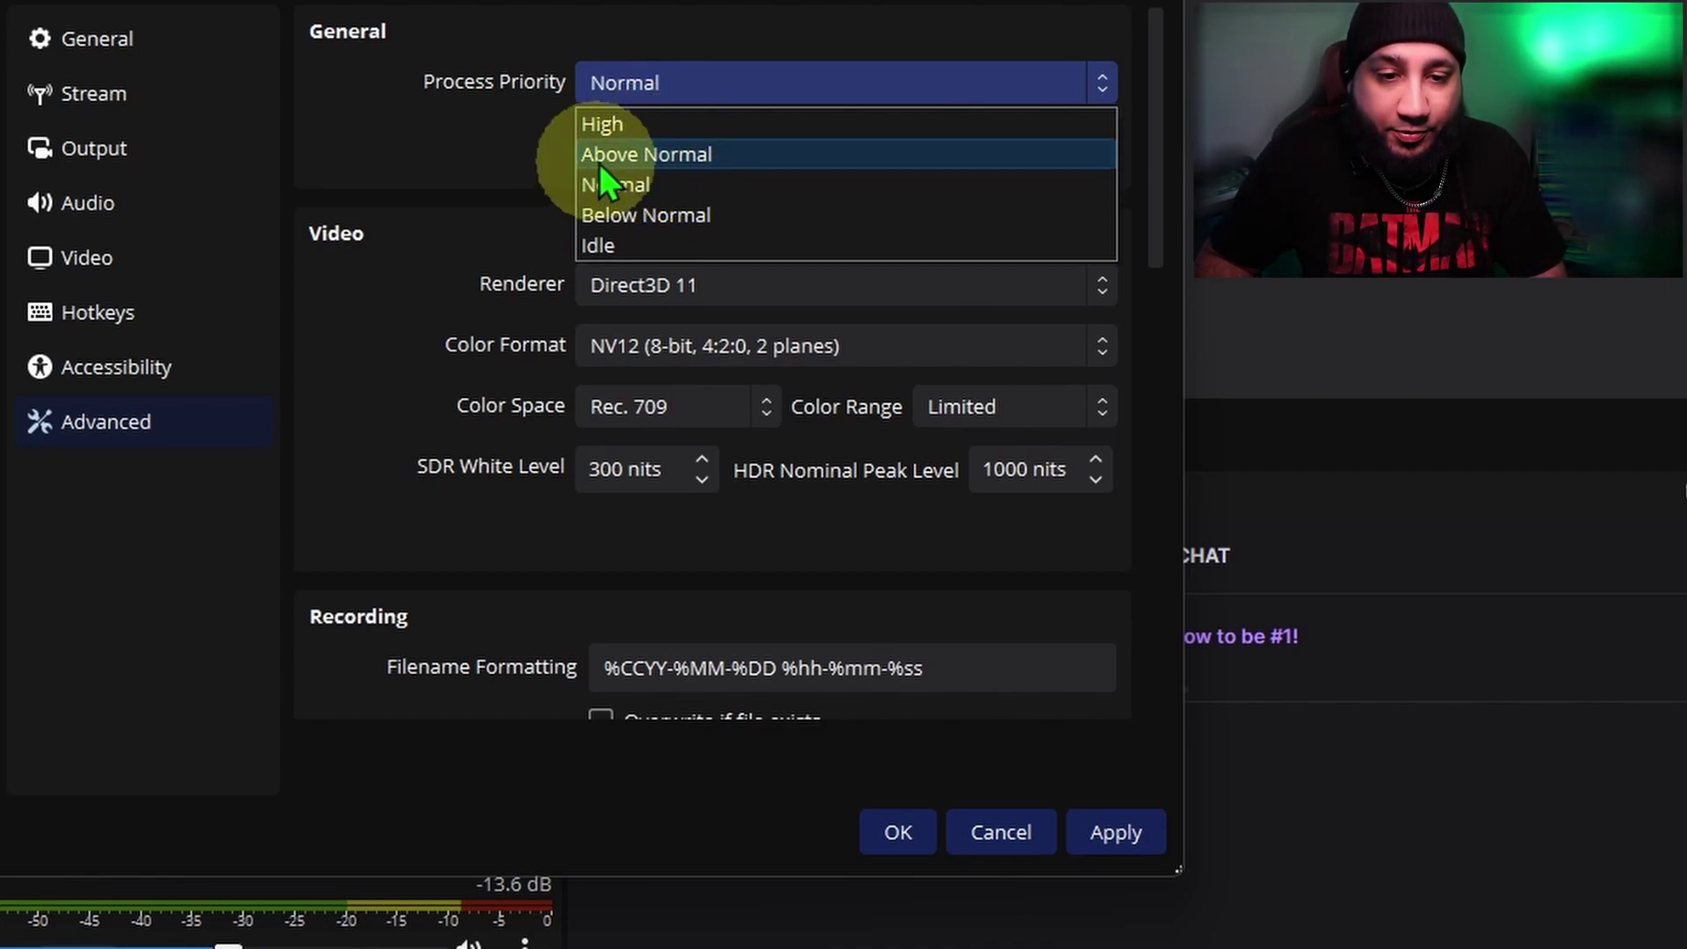
left_click(472, 143)
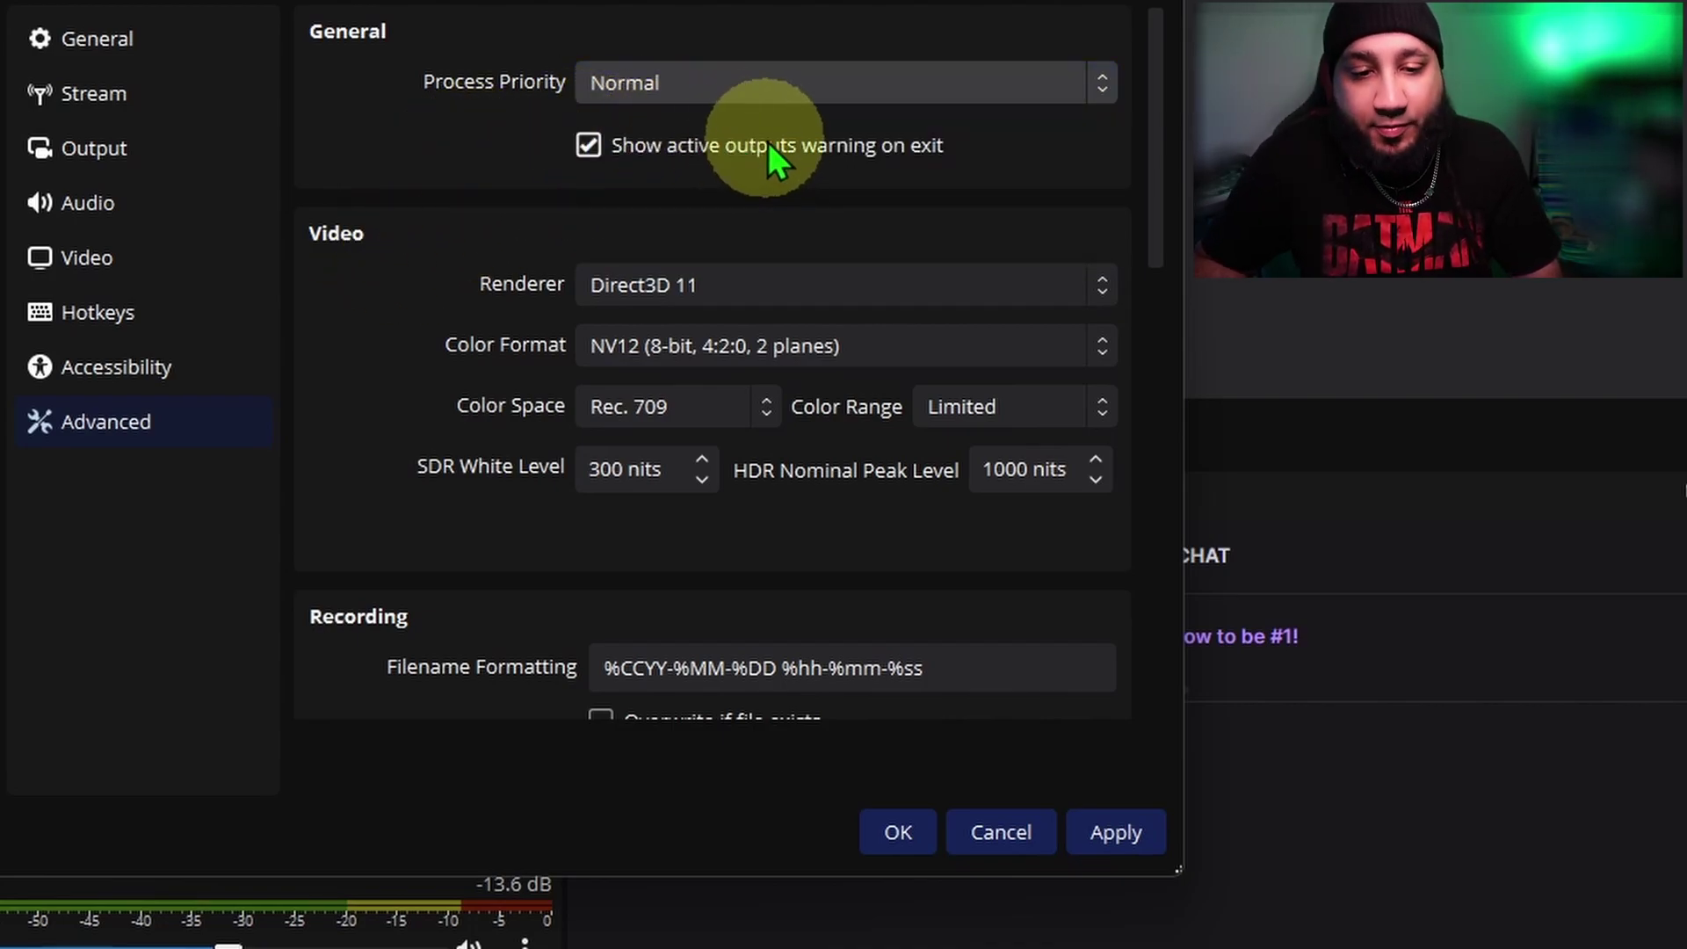
- Review the advanced video, recording, stream delay, automatic reconnect and network options, and close the settings without saving
scroll(870, 483, "down", 3)
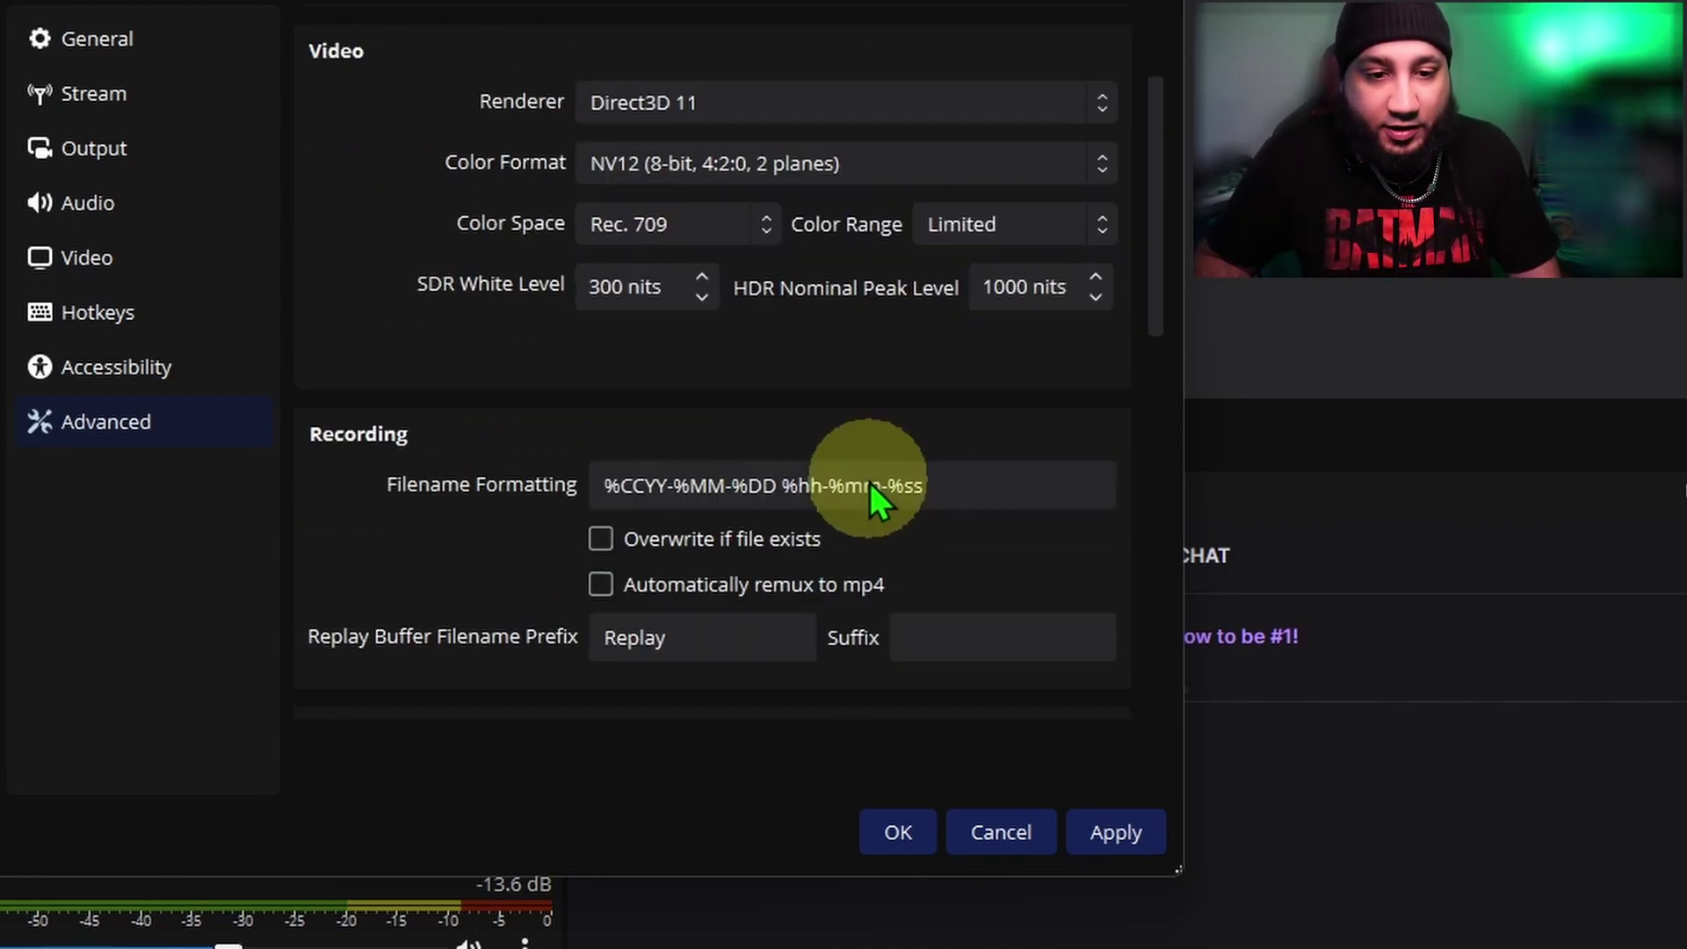
scroll(870, 483, "up", 3)
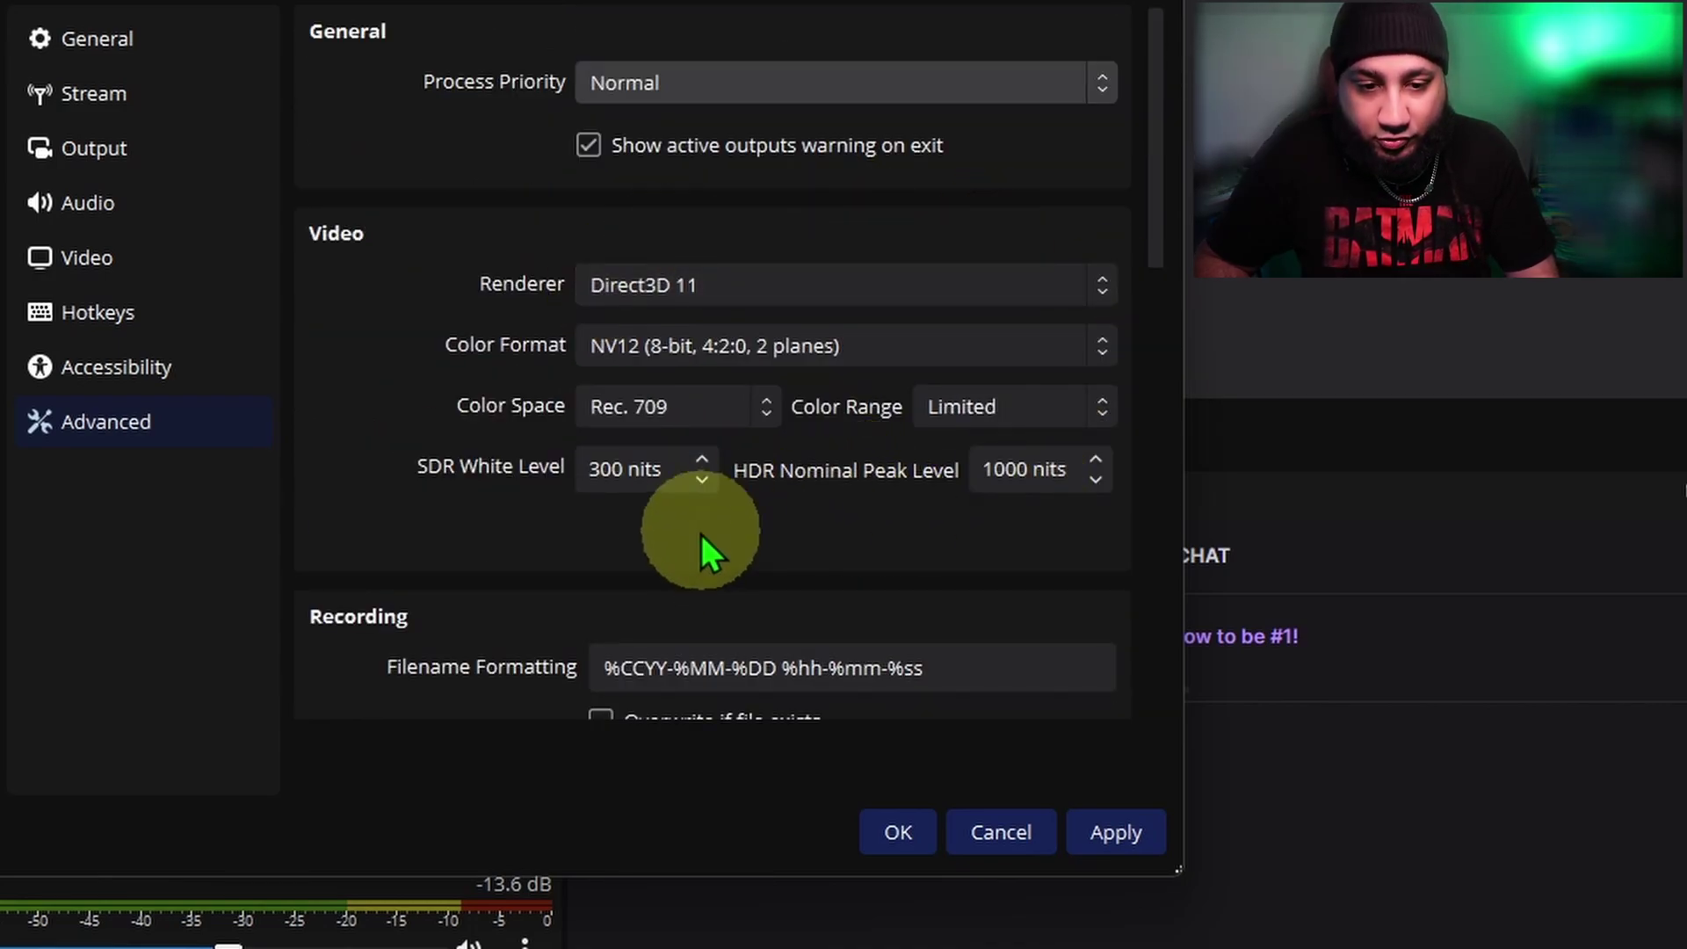
scroll(869, 549, "down", 3)
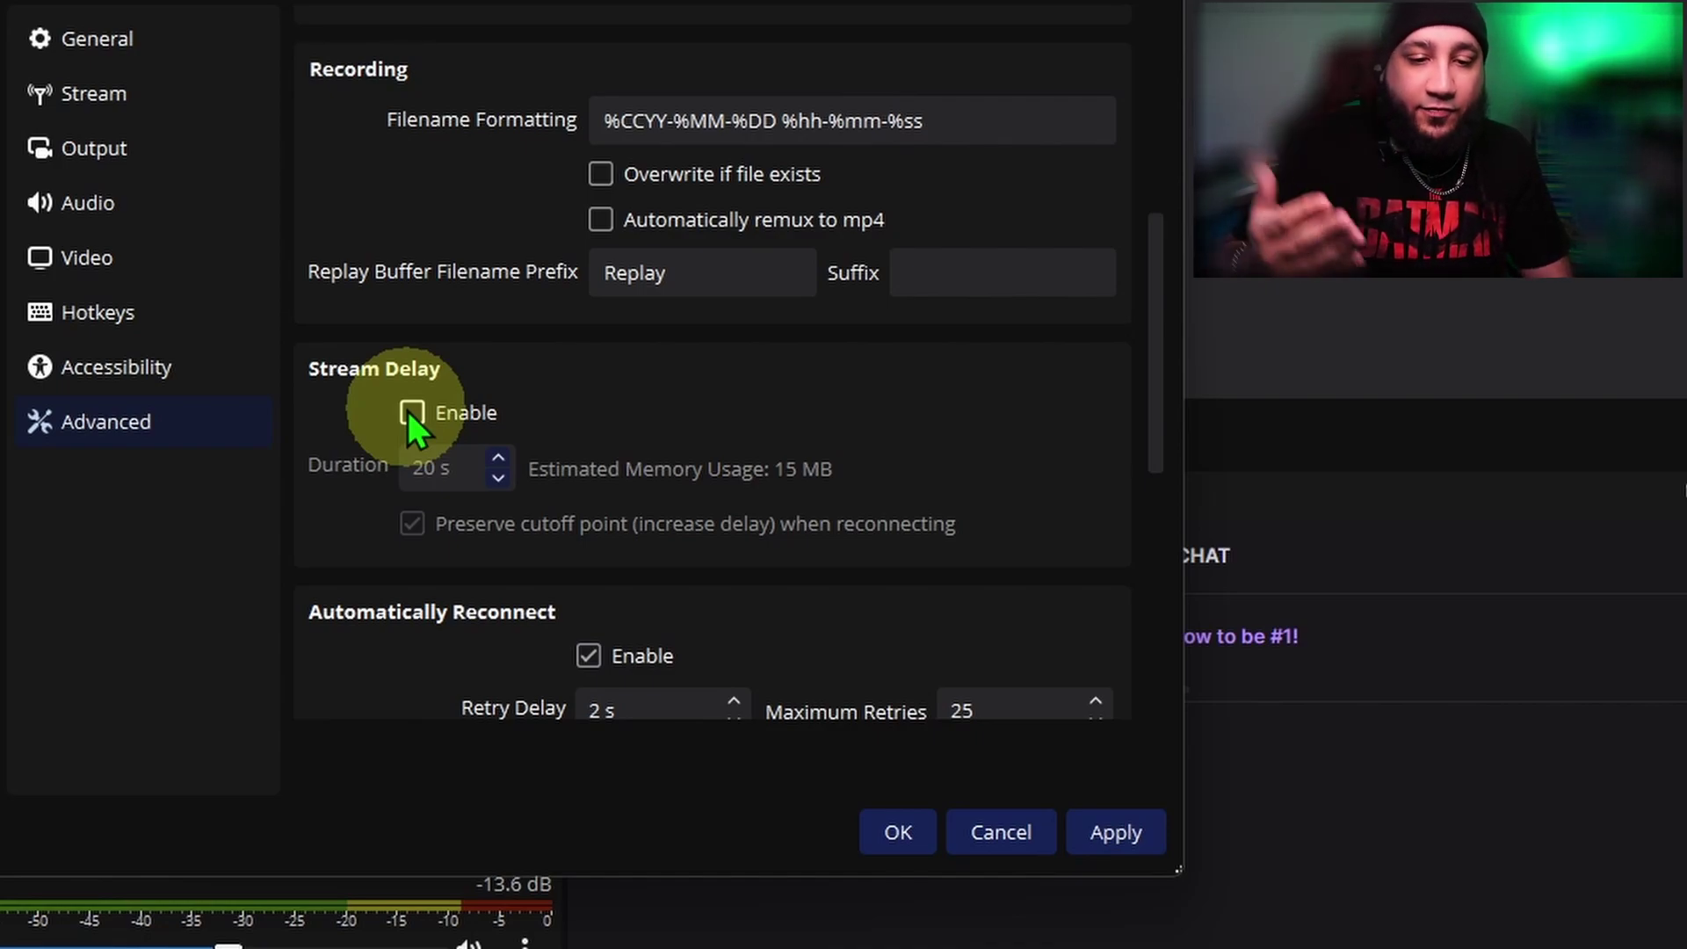
scroll(773, 511, "down", 4)
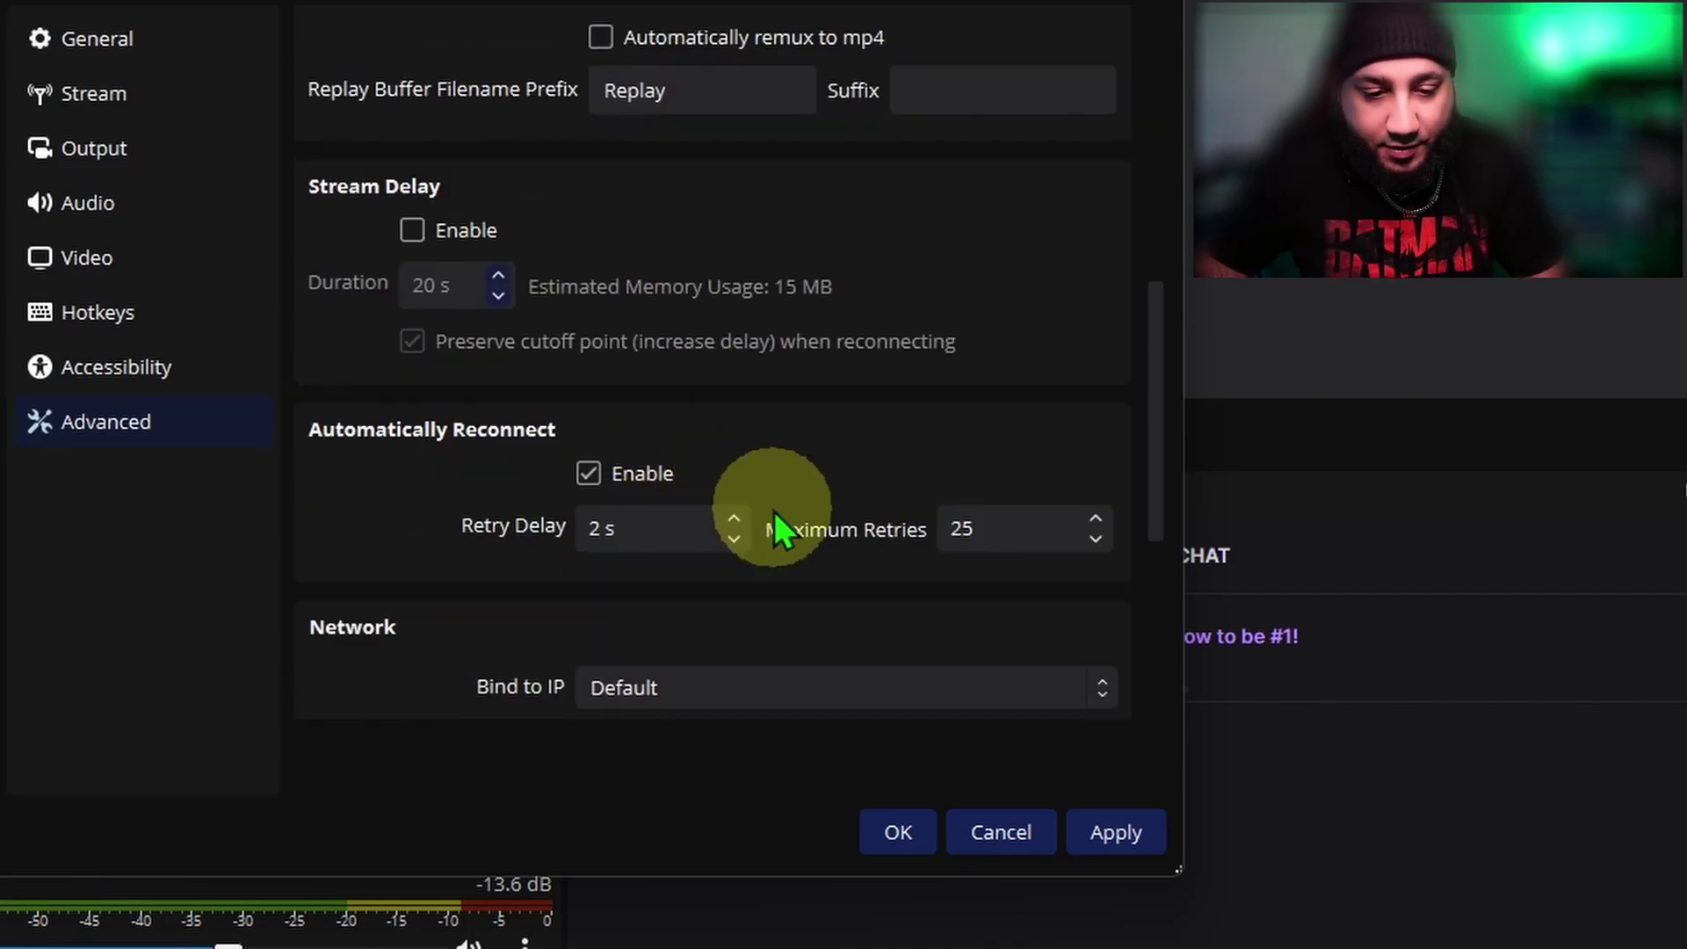
scroll(878, 549, "down", 1)
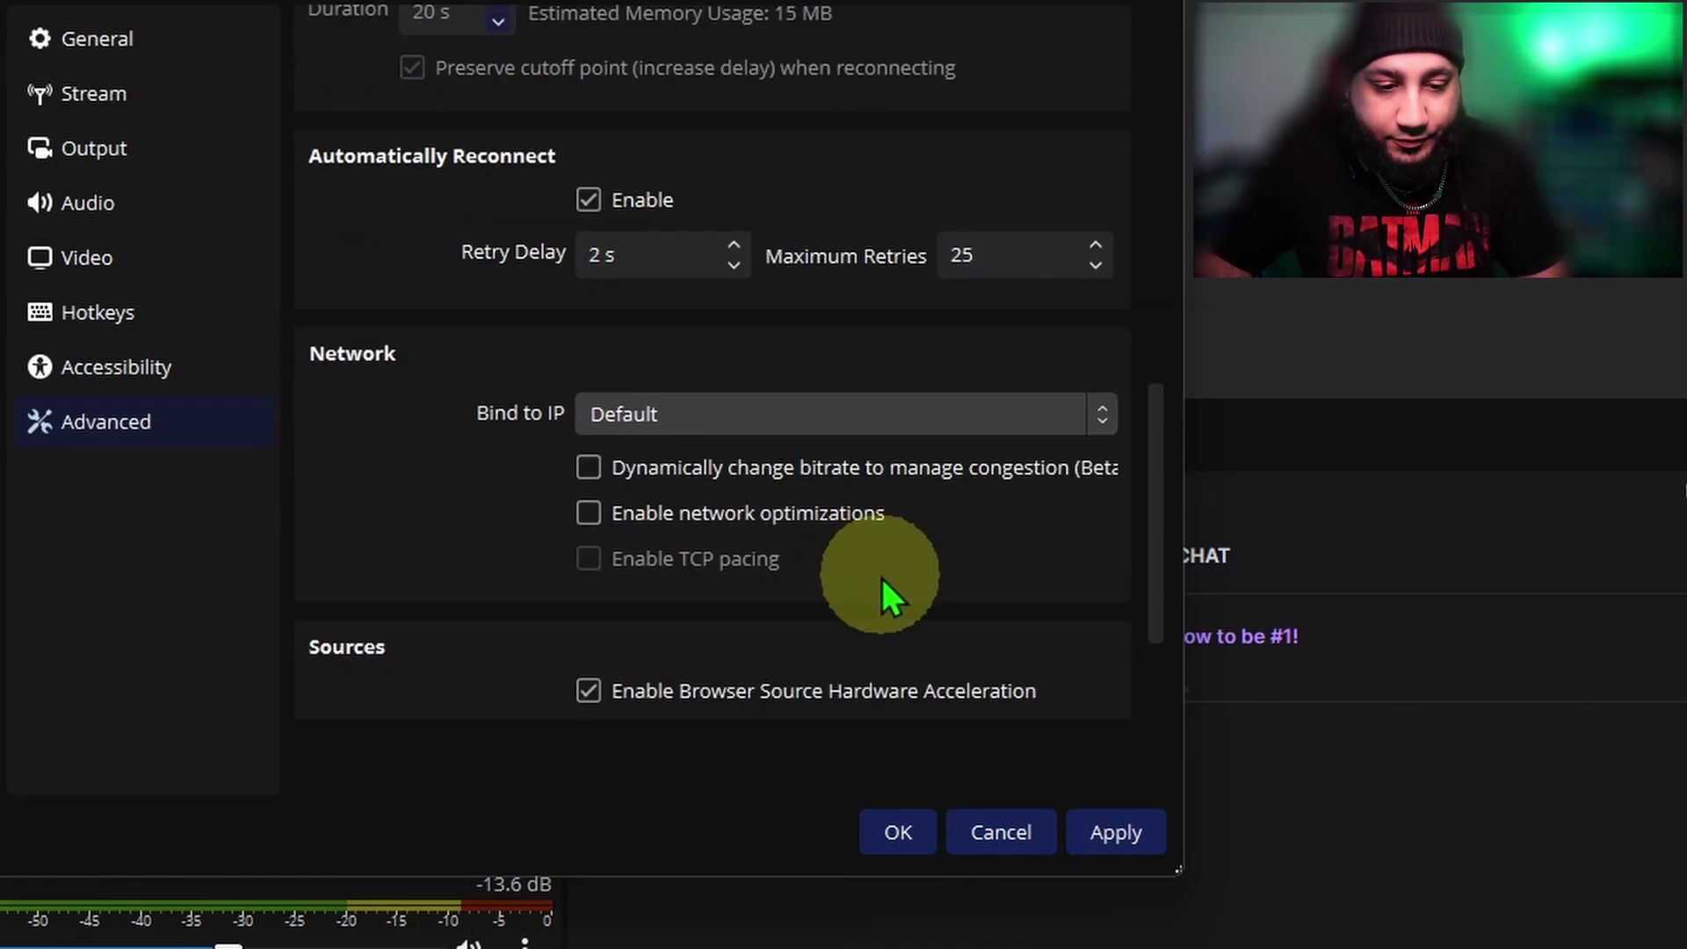
left_click(999, 826)
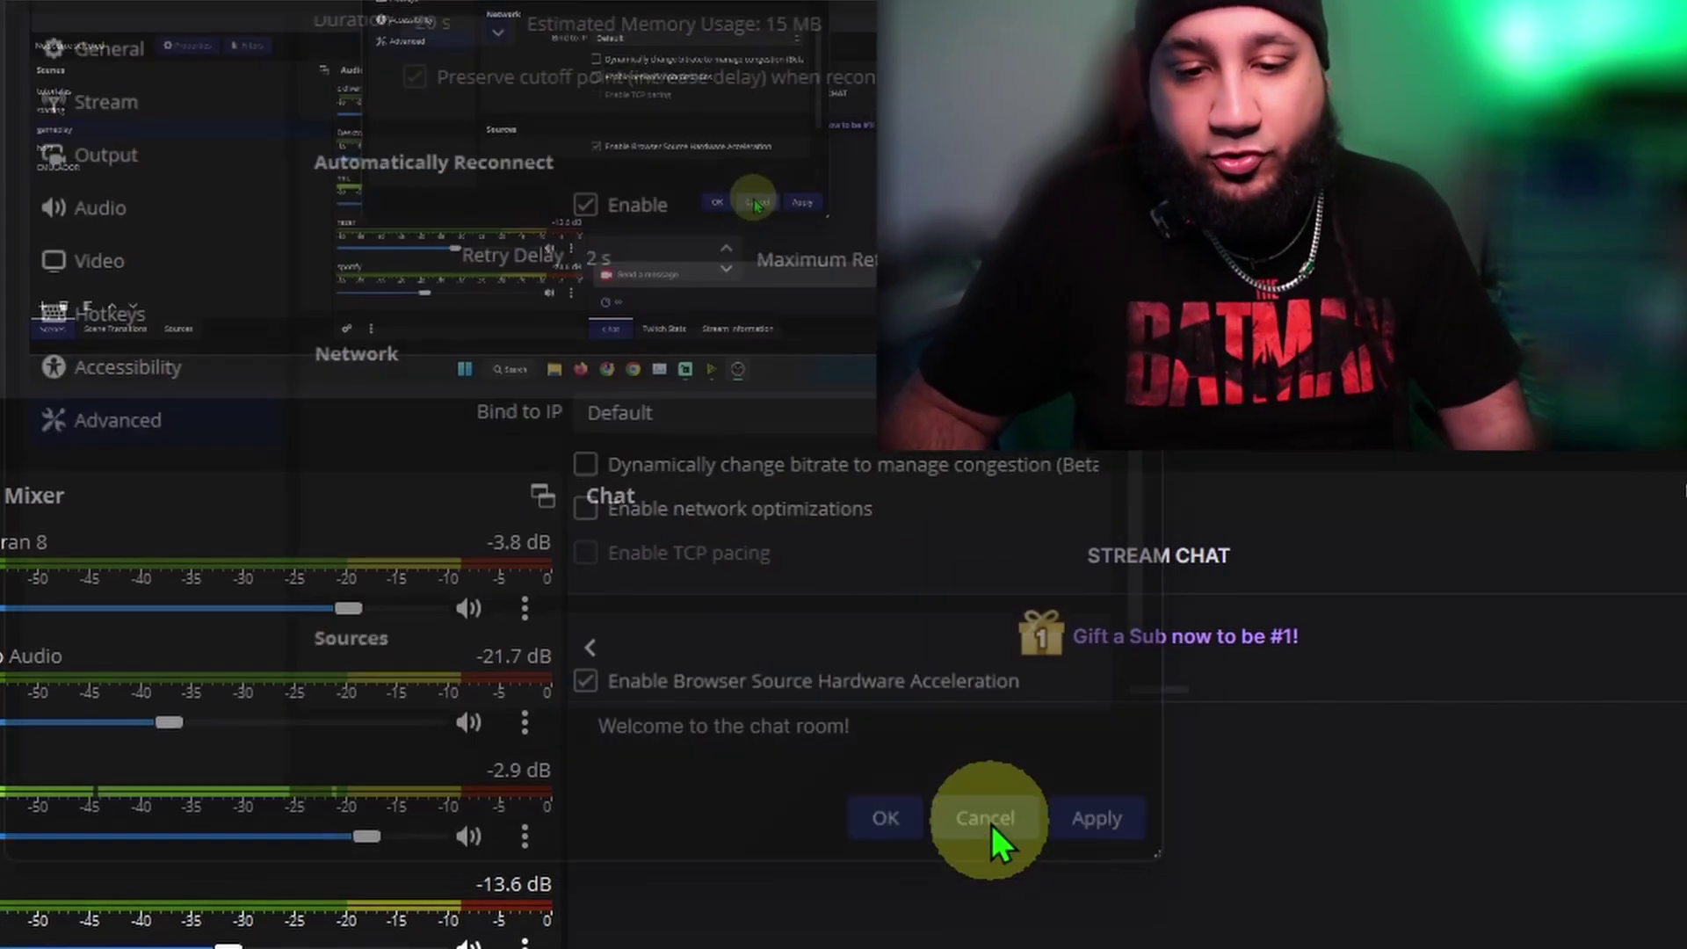